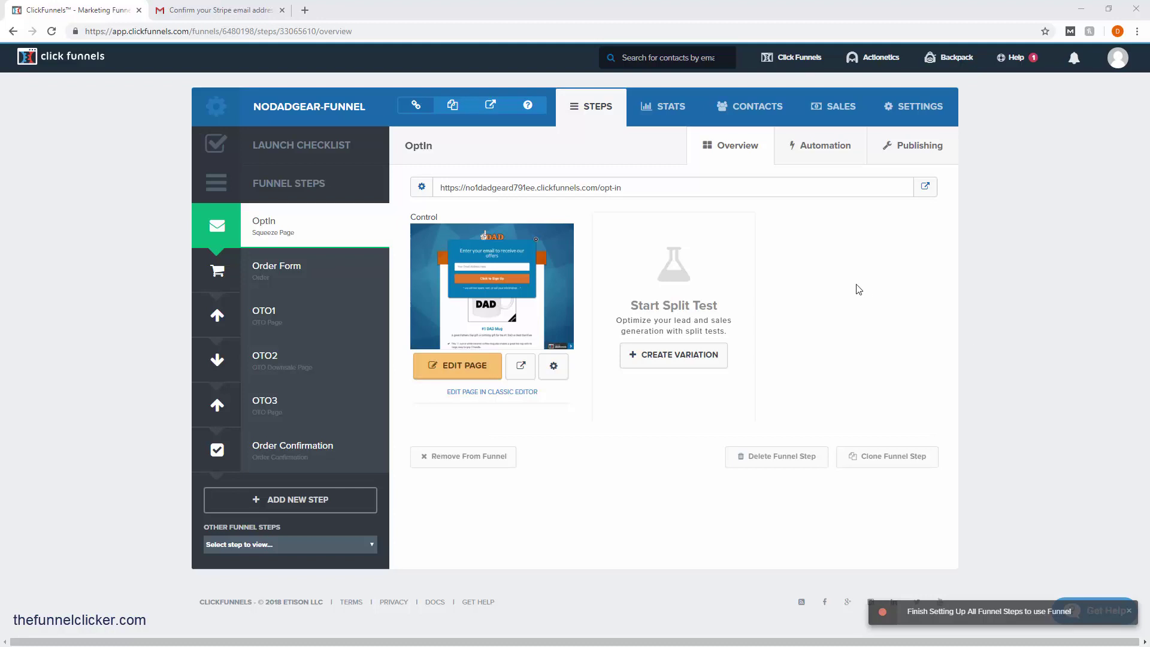
- Set the funnel's Stripe account to No1DadGear-Stripe in its settings and save the update
{"action": "left_click", "coordinate": [930, 111]}
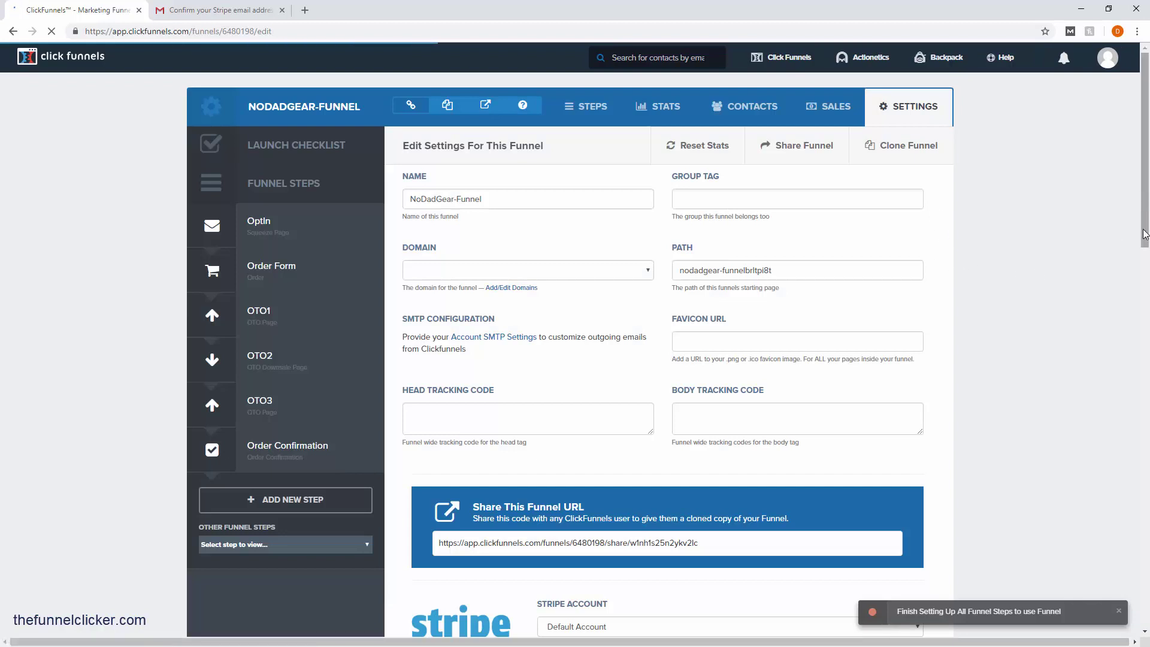
{"action": "scroll", "coordinate": [1069, 282], "scroll_direction": "down", "scroll_amount": 5}
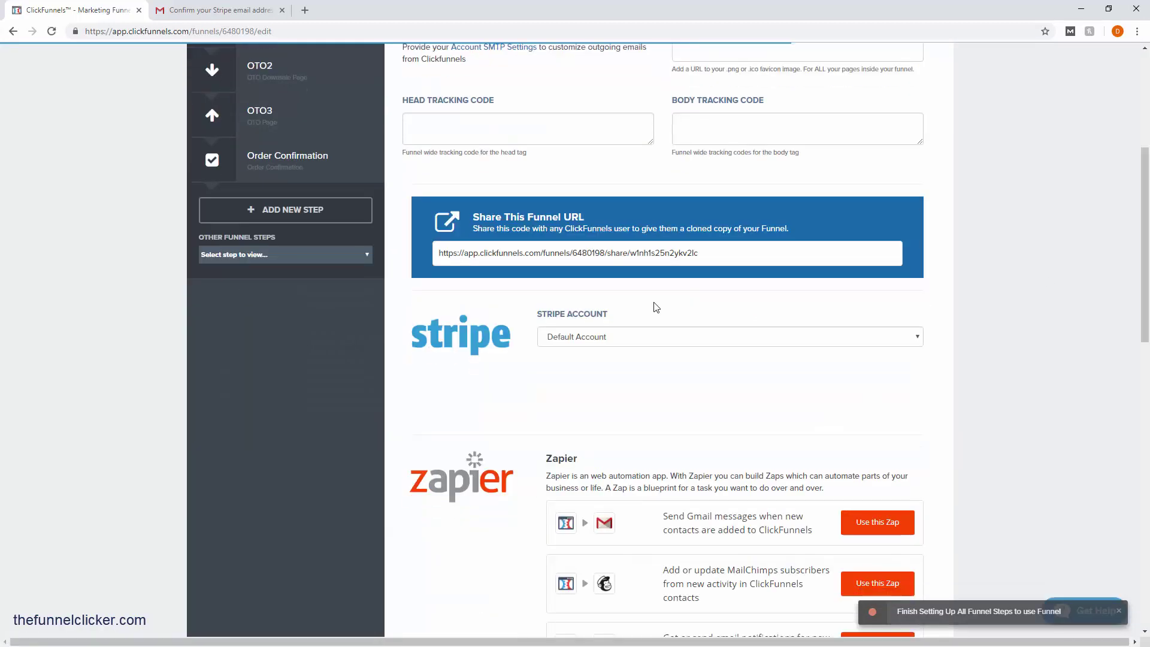
{"action": "scroll", "coordinate": [633, 314], "scroll_direction": "down", "scroll_amount": 1}
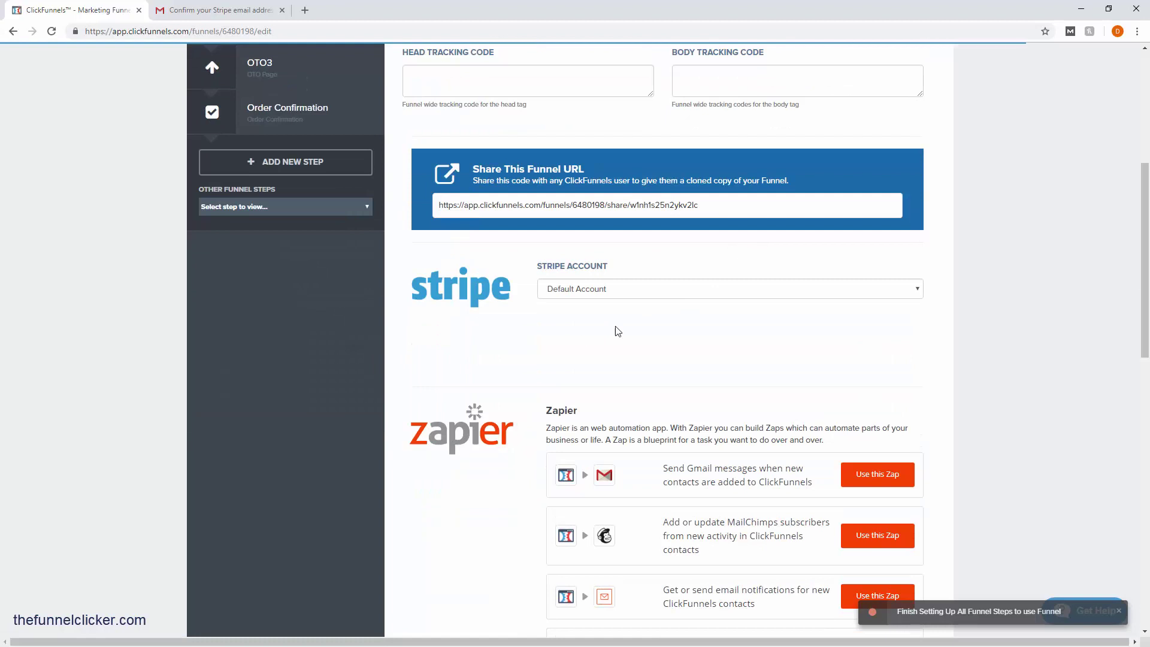
{"action": "left_click", "coordinate": [913, 292]}
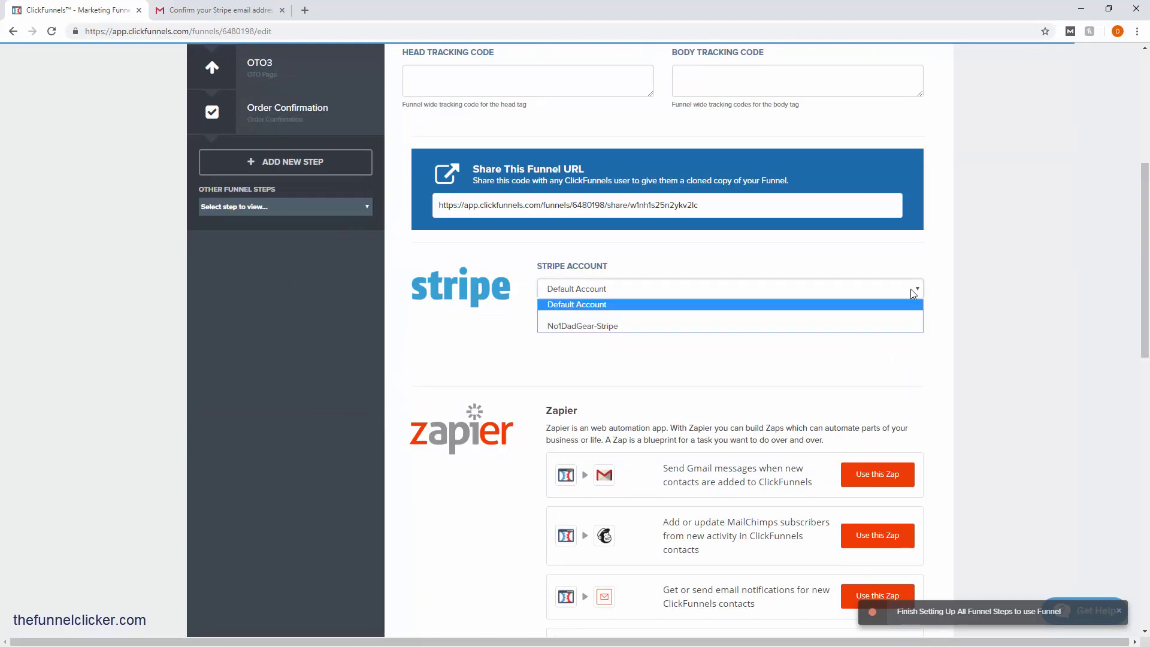
{"action": "left_click", "coordinate": [594, 327]}
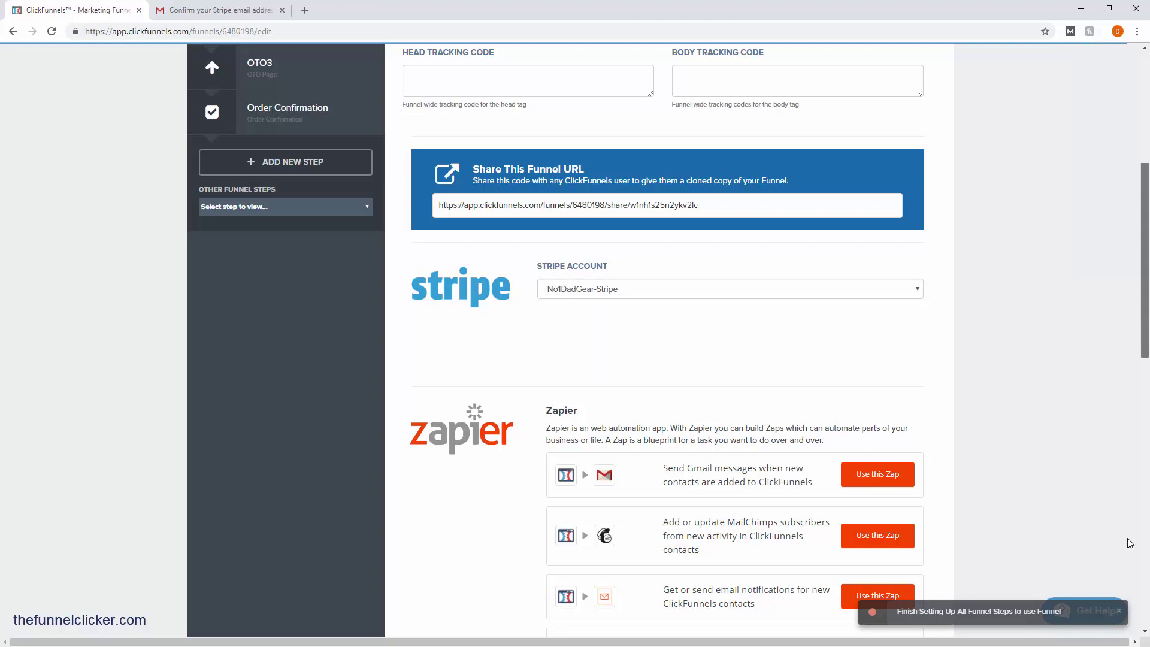
{"action": "scroll", "coordinate": [1138, 545], "scroll_direction": "down", "scroll_amount": 10}
{"action": "left_click_drag", "start_coordinate": [1144, 551], "coordinate": [1145, 601]}
{"action": "left_click", "coordinate": [855, 543]}
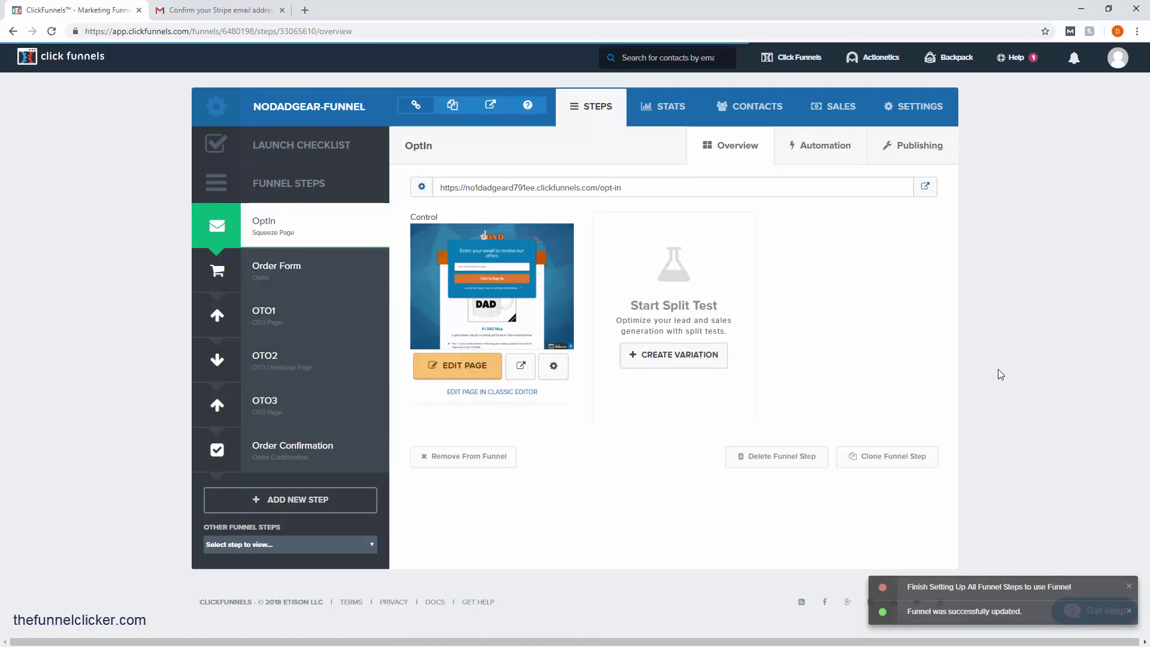
- Turn on Stripe test mode in the funnel settings and save the update
{"action": "left_click", "coordinate": [925, 109]}
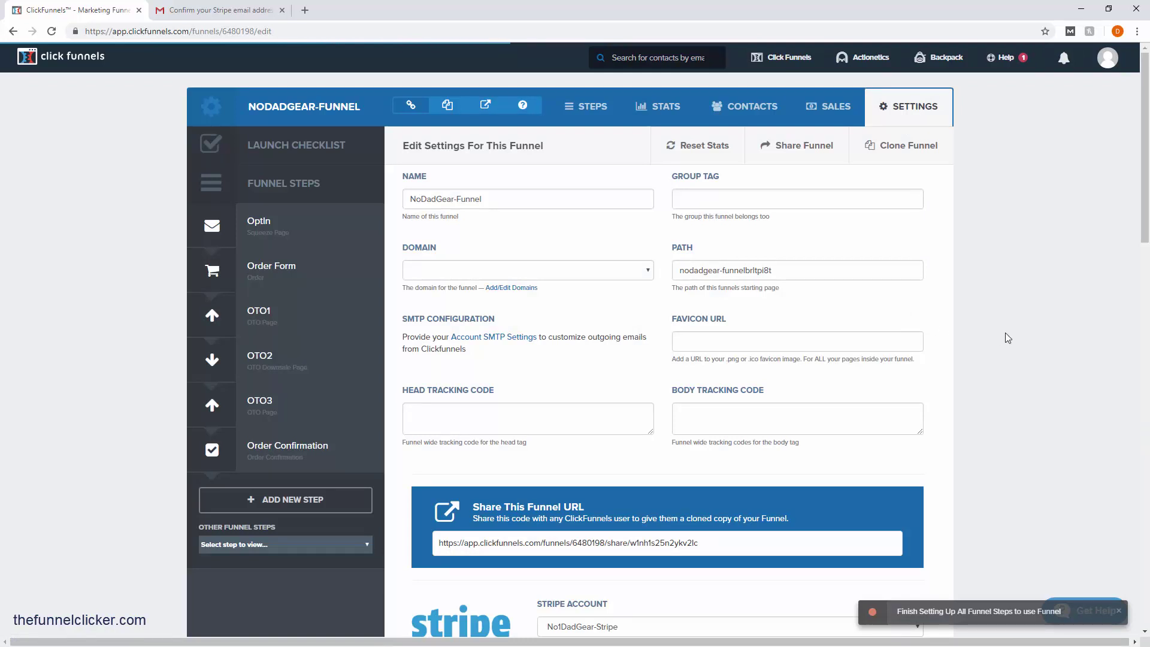
{"action": "scroll", "coordinate": [1007, 334], "scroll_direction": "down", "scroll_amount": 1}
{"action": "scroll", "coordinate": [1005, 333], "scroll_direction": "down", "scroll_amount": 3}
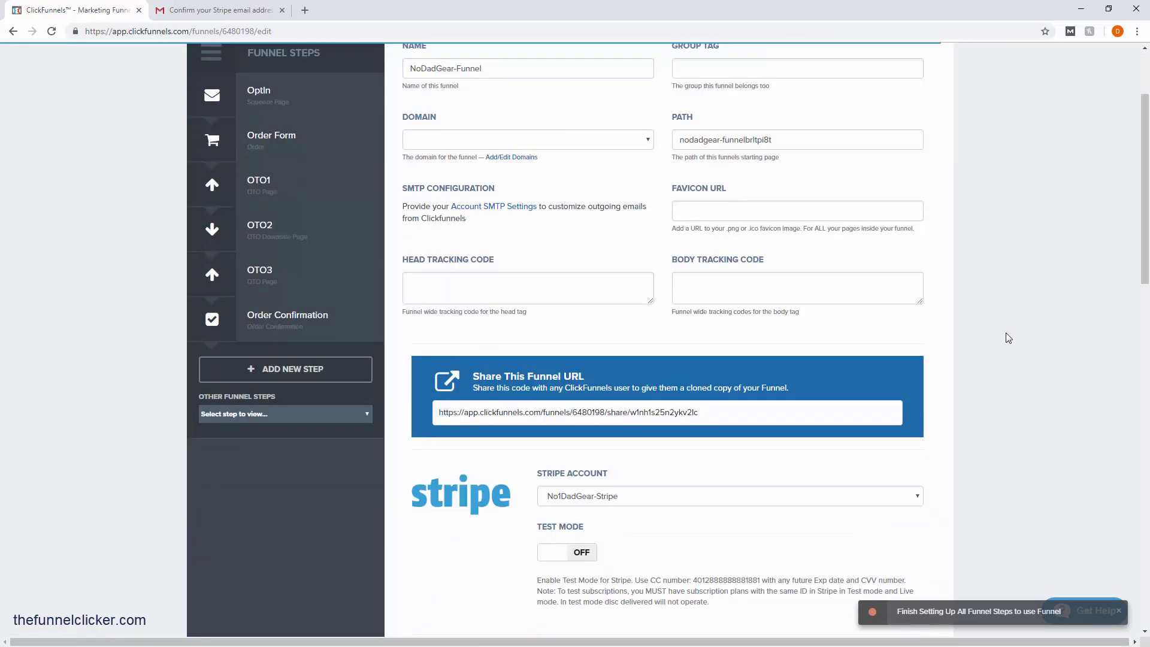
{"action": "scroll", "coordinate": [946, 360], "scroll_direction": "down", "scroll_amount": 1}
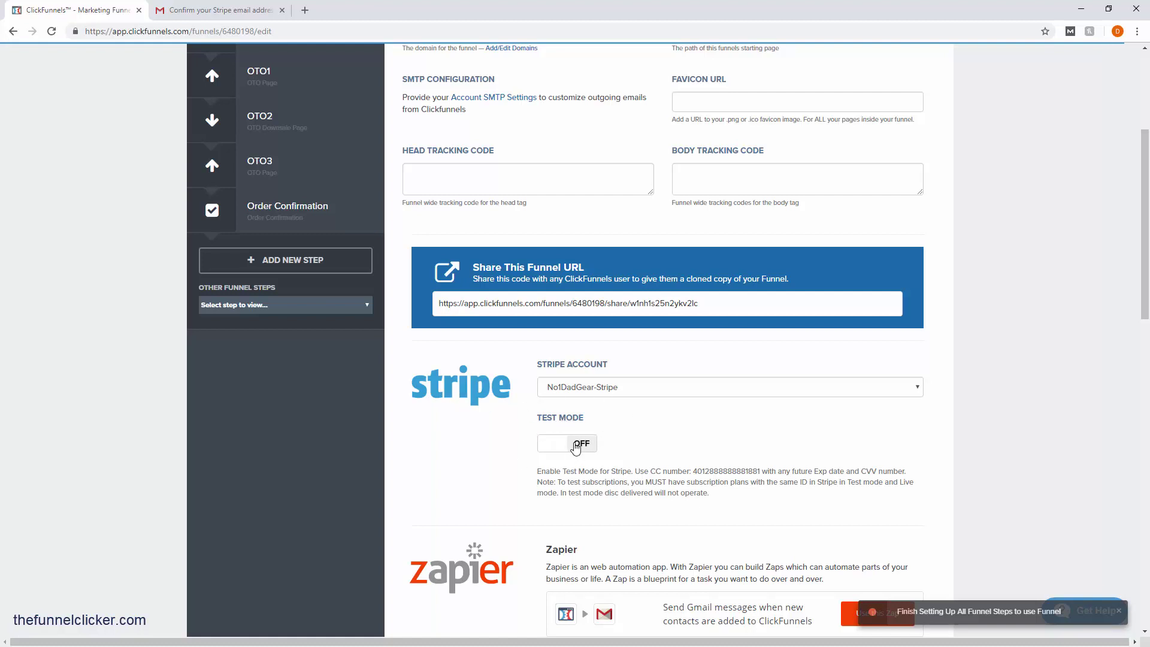
{"action": "left_click", "coordinate": [553, 446]}
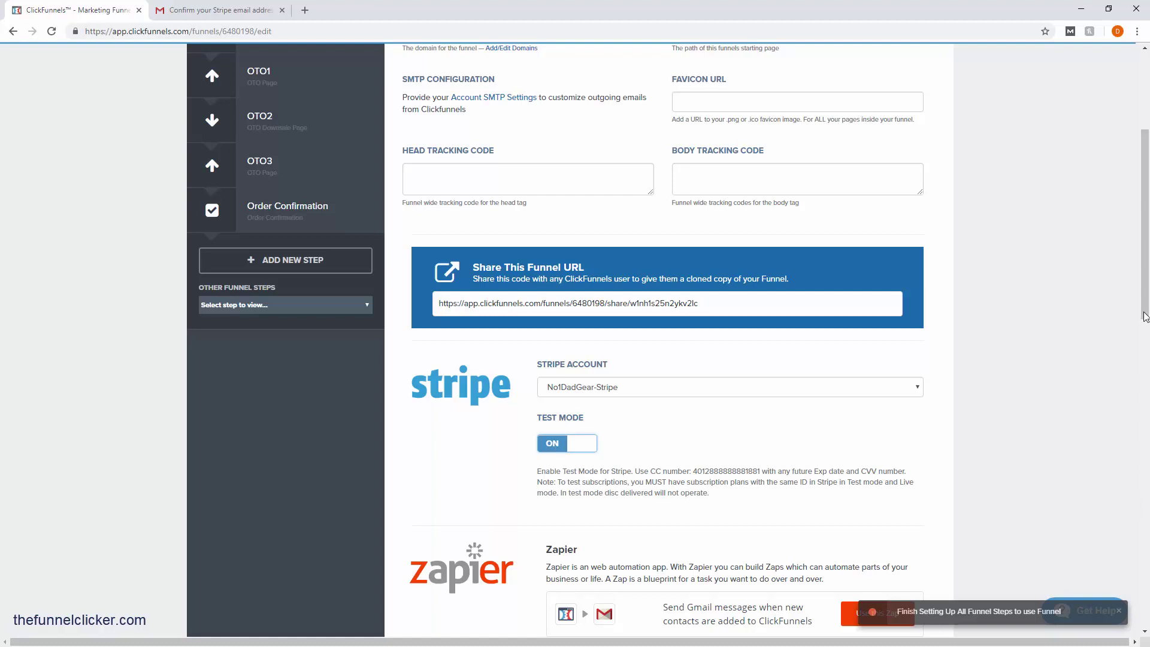
{"action": "scroll", "coordinate": [1145, 316], "scroll_direction": "down", "scroll_amount": 5}
{"action": "scroll", "coordinate": [1145, 610], "scroll_direction": "down", "scroll_amount": 7}
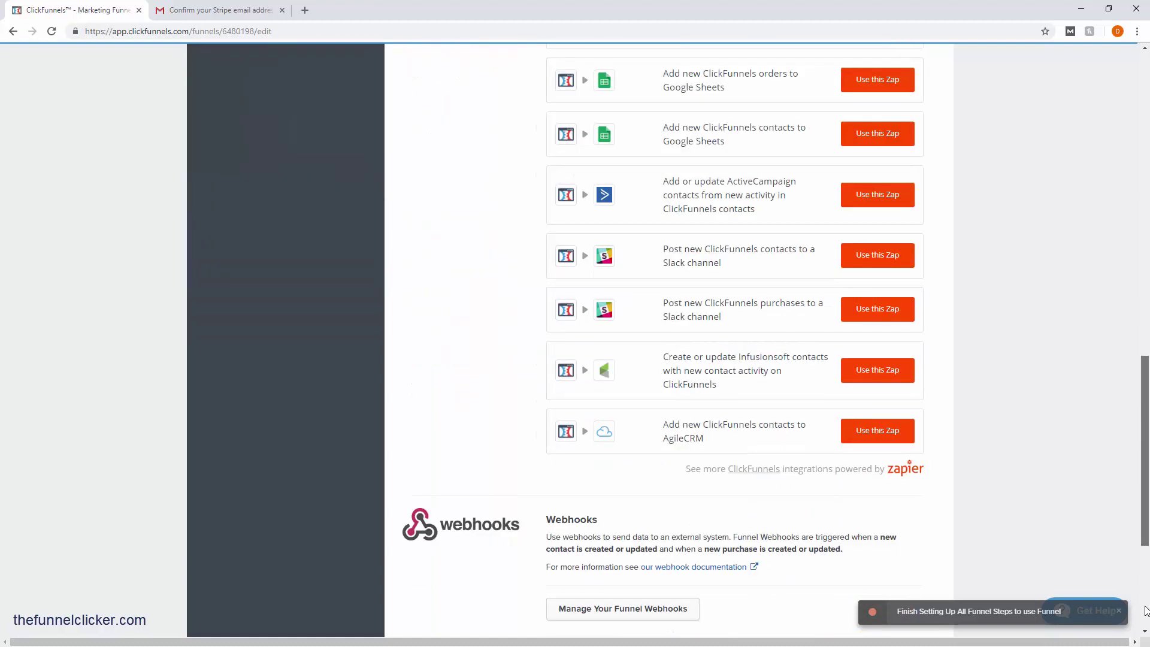
{"action": "scroll", "coordinate": [1145, 610], "scroll_direction": "down", "scroll_amount": 4}
{"action": "left_click", "coordinate": [891, 556]}
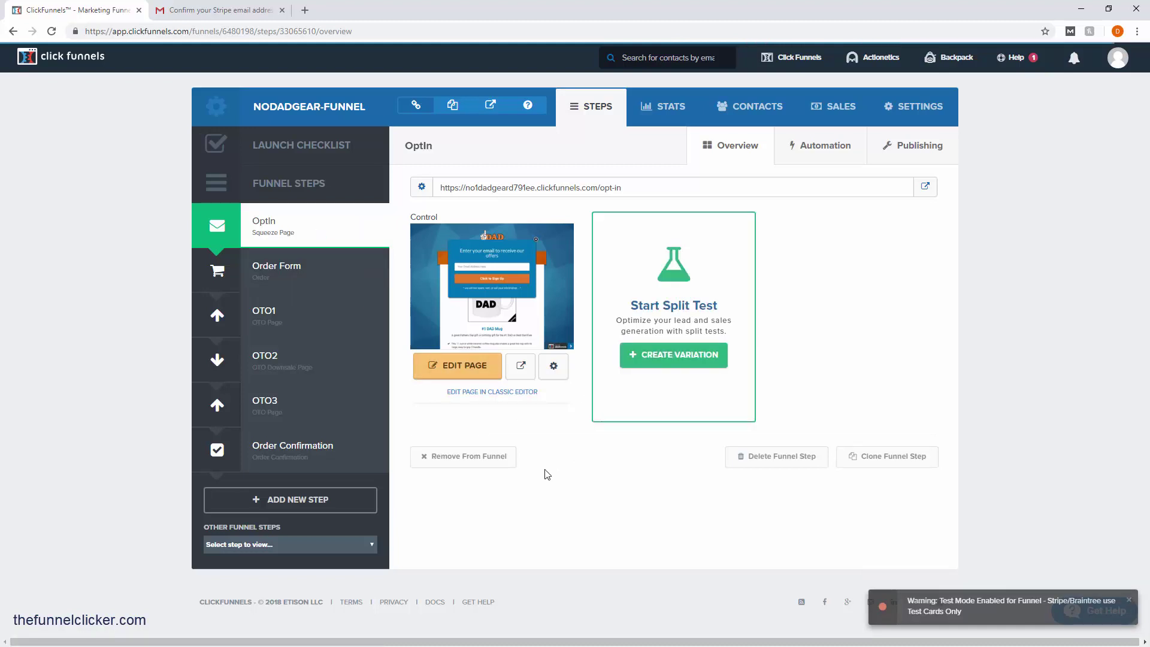
- Open the preview of the OptIn page and dismiss its email sign-up popup
{"action": "left_click", "coordinate": [522, 371]}
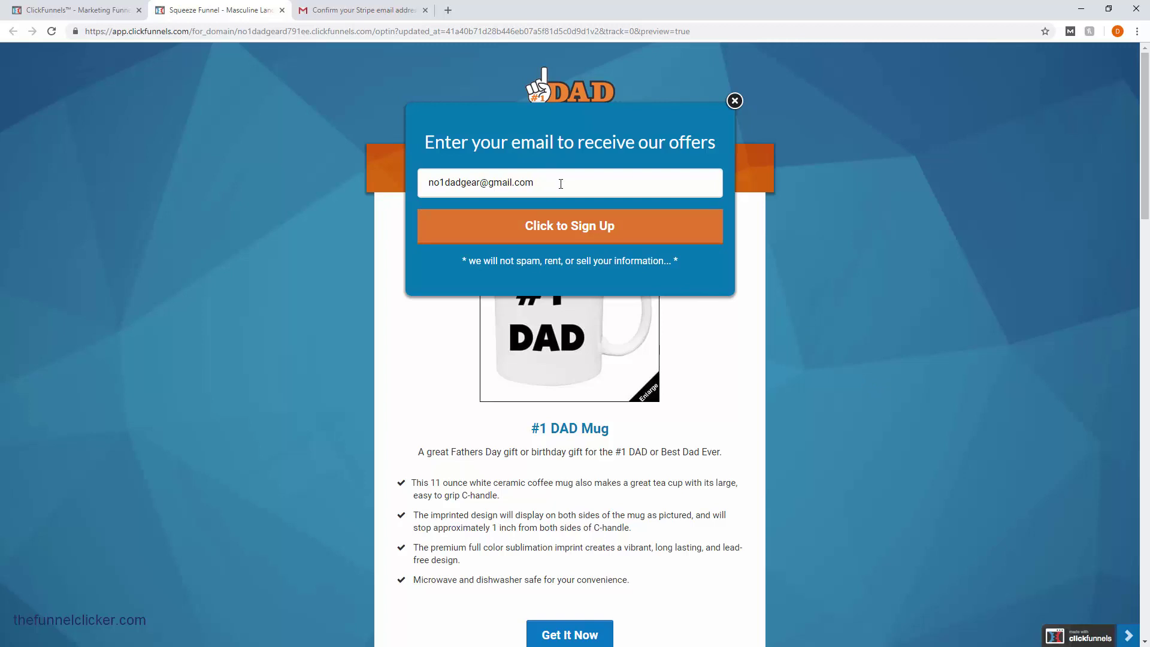
{"action": "left_click", "coordinate": [735, 100]}
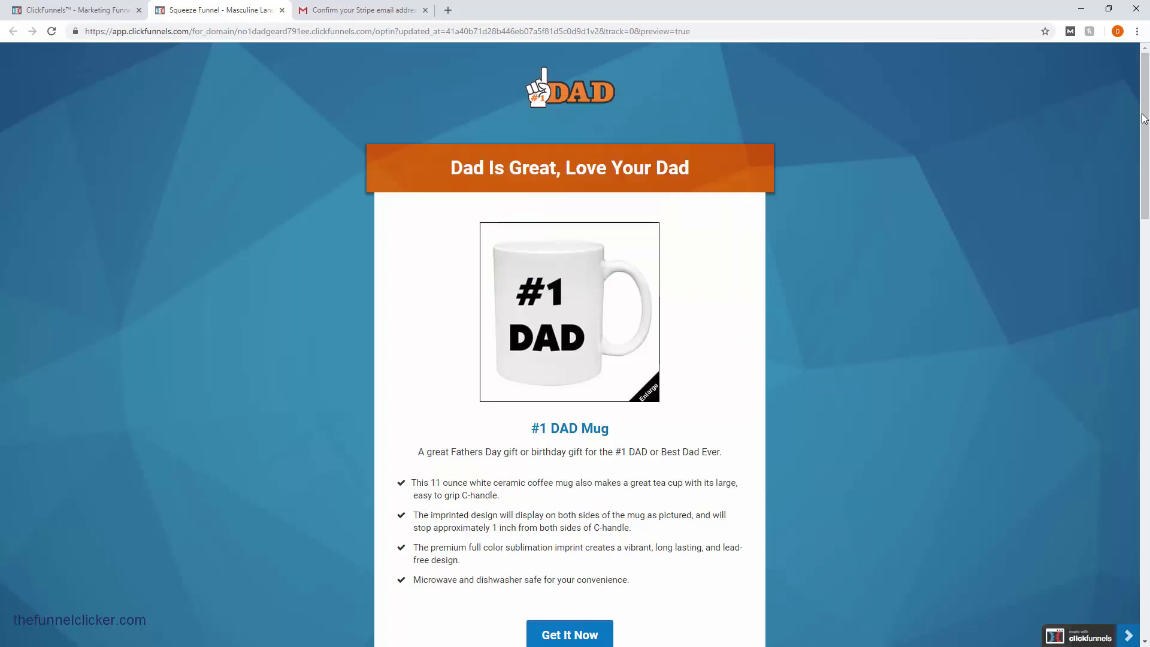
- Look through the product listings on the opt-in page and choose to get the #1 DAD Shirt
{"action": "scroll", "coordinate": [1144, 120], "scroll_direction": "down", "scroll_amount": 3}
{"action": "scroll", "coordinate": [1115, 323], "scroll_direction": "down", "scroll_amount": 4}
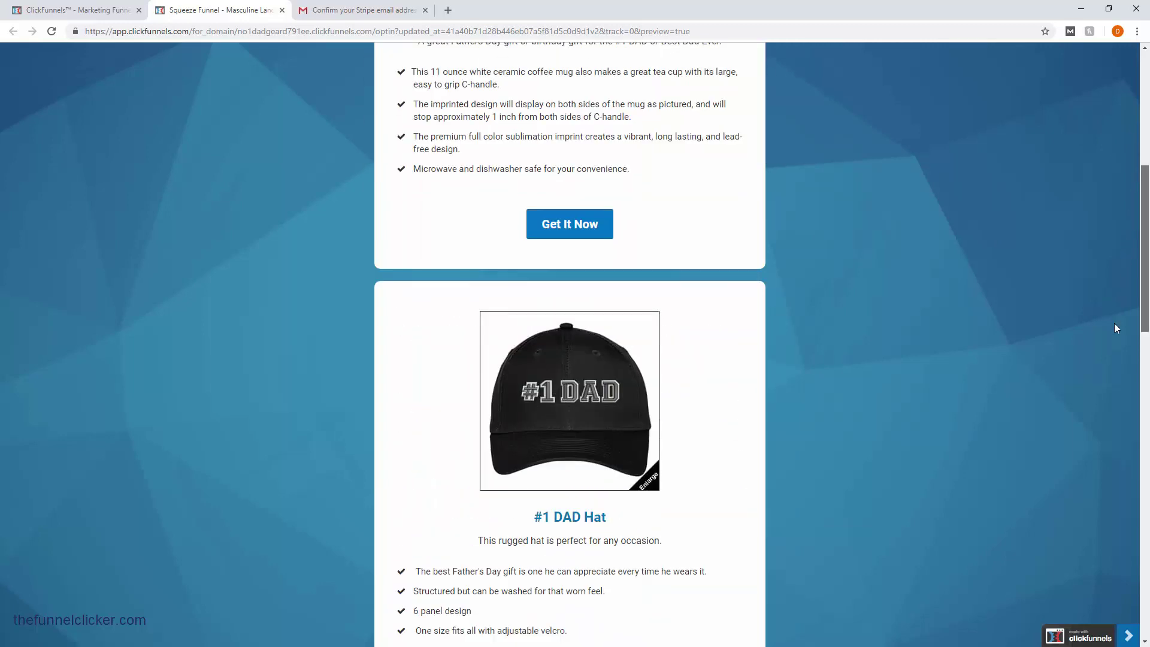
{"action": "scroll", "coordinate": [1061, 377], "scroll_direction": "down", "scroll_amount": 16}
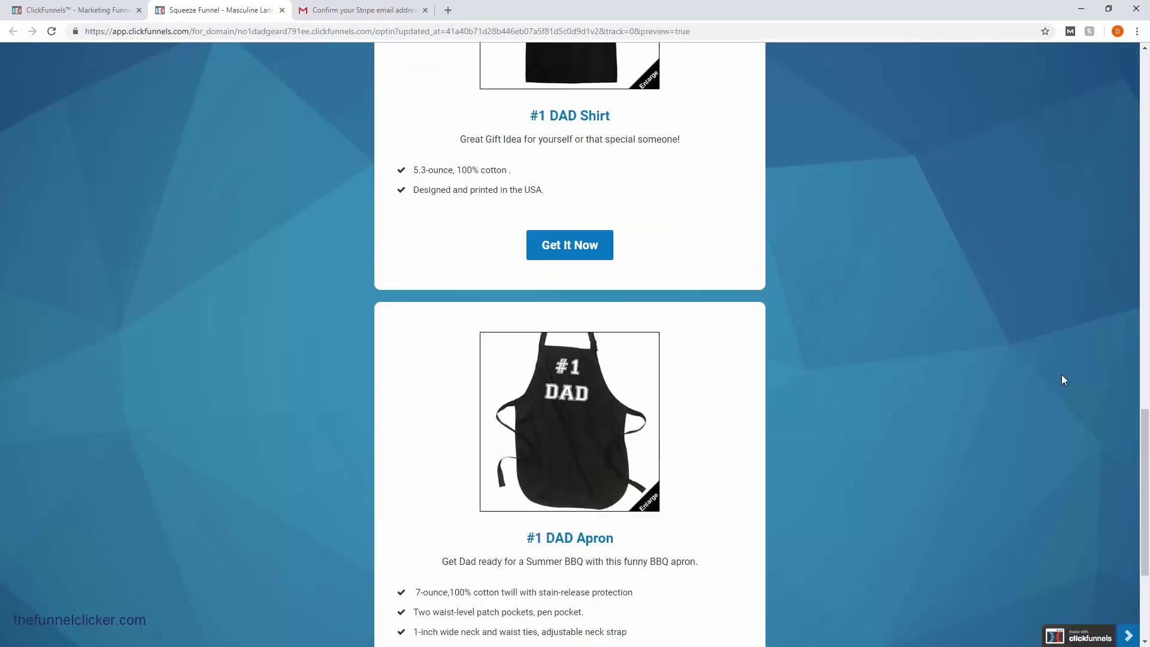
{"action": "scroll", "coordinate": [1062, 375], "scroll_direction": "down", "scroll_amount": 3}
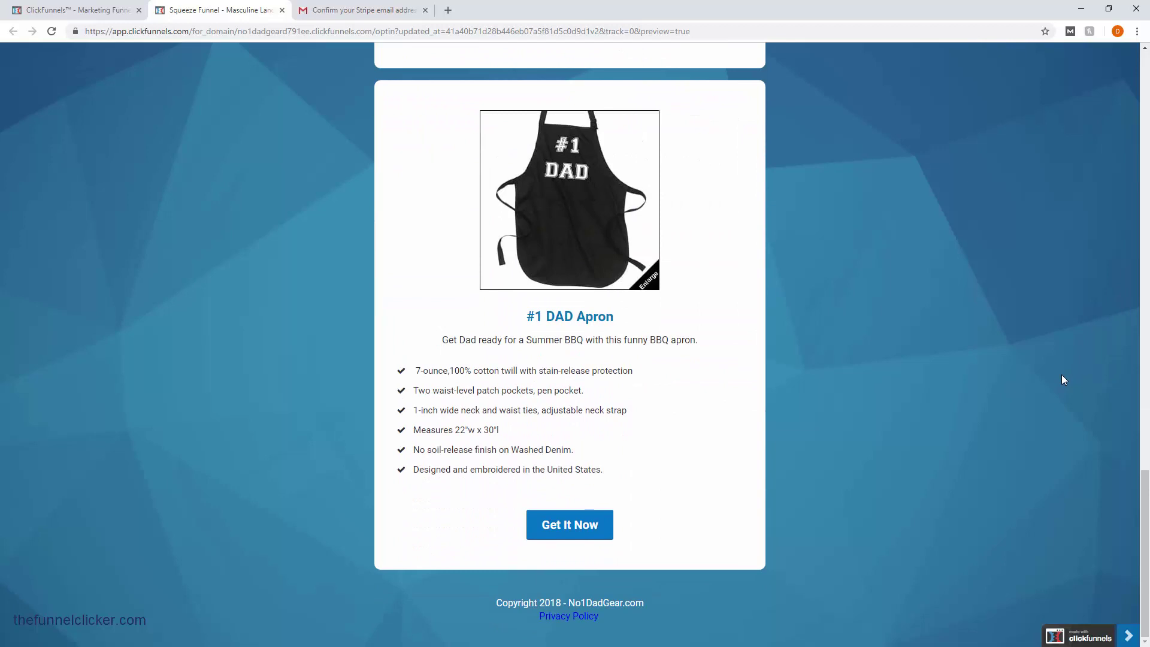
{"action": "scroll", "coordinate": [737, 350], "scroll_direction": "up", "scroll_amount": 6}
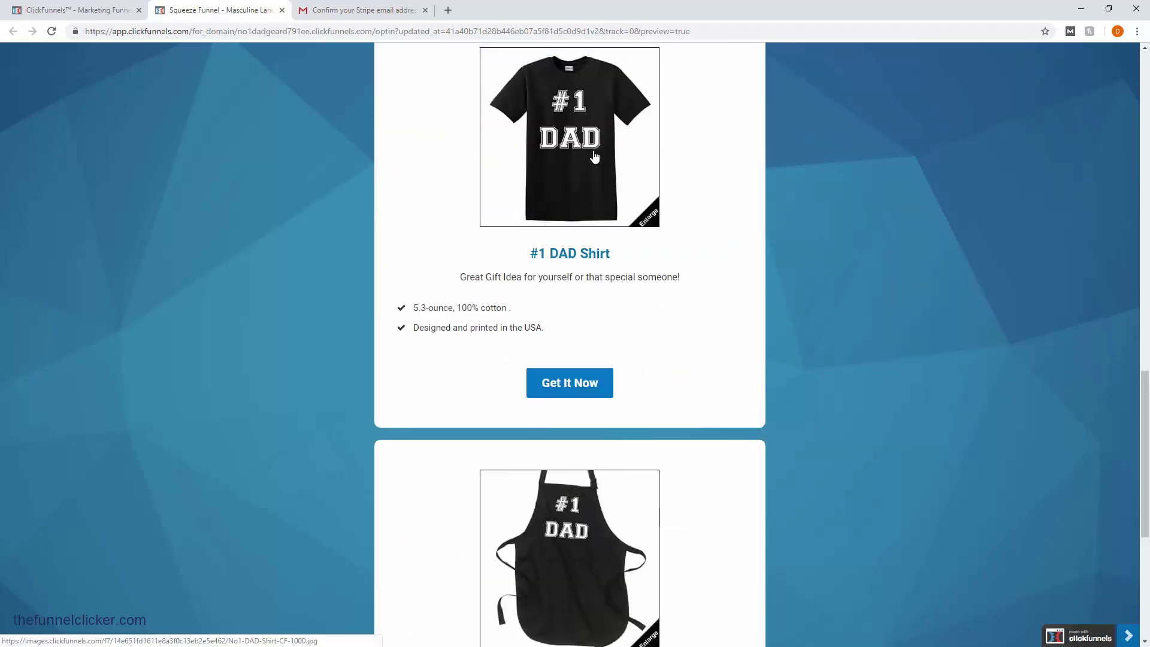
{"action": "left_click", "coordinate": [567, 387]}
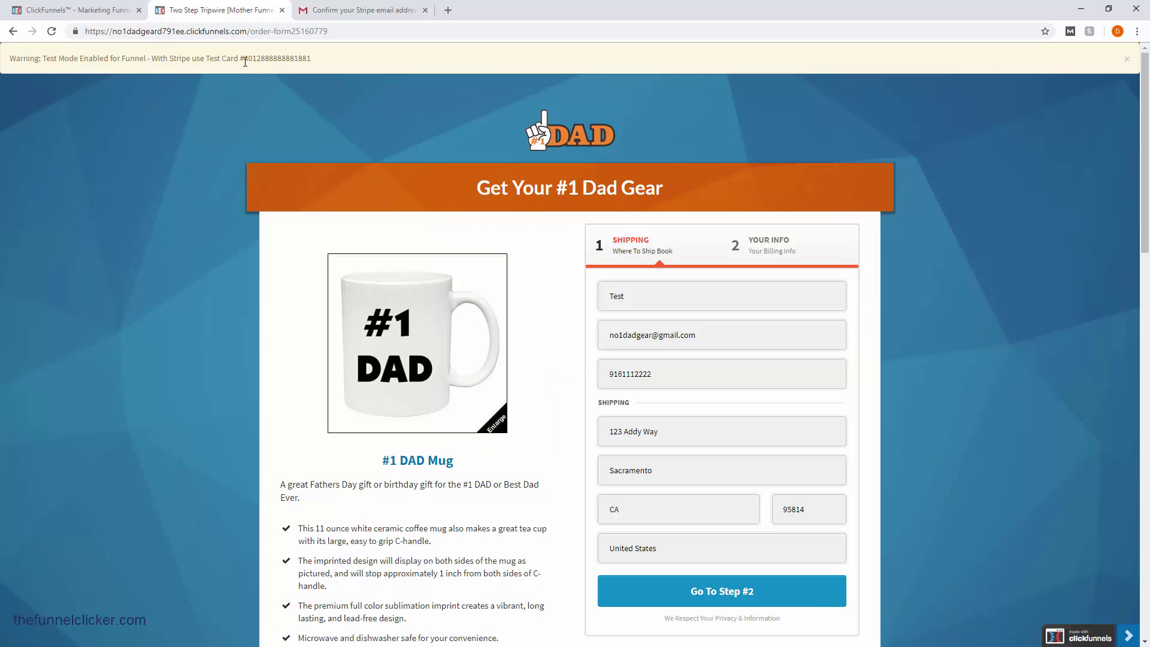
- Copy the Stripe test card number from the test mode warning on the order page
{"action": "left_click_drag", "start_coordinate": [249, 59], "coordinate": [309, 58]}
{"action": "right_click", "coordinate": [309, 59]}
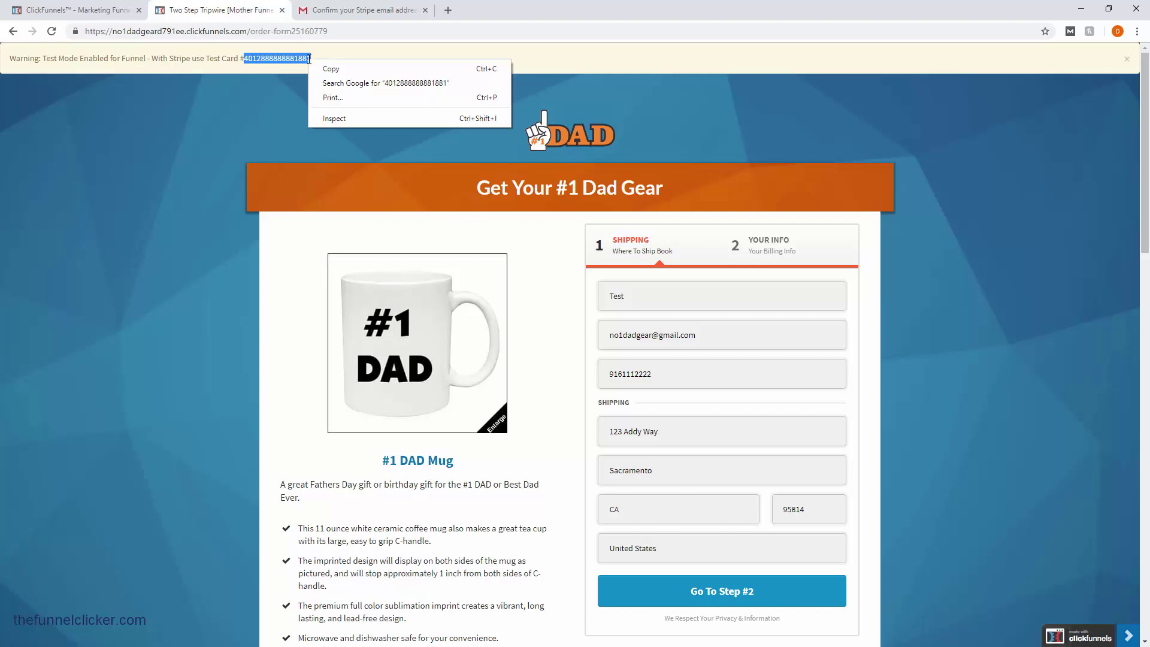
{"action": "left_click", "coordinate": [330, 71]}
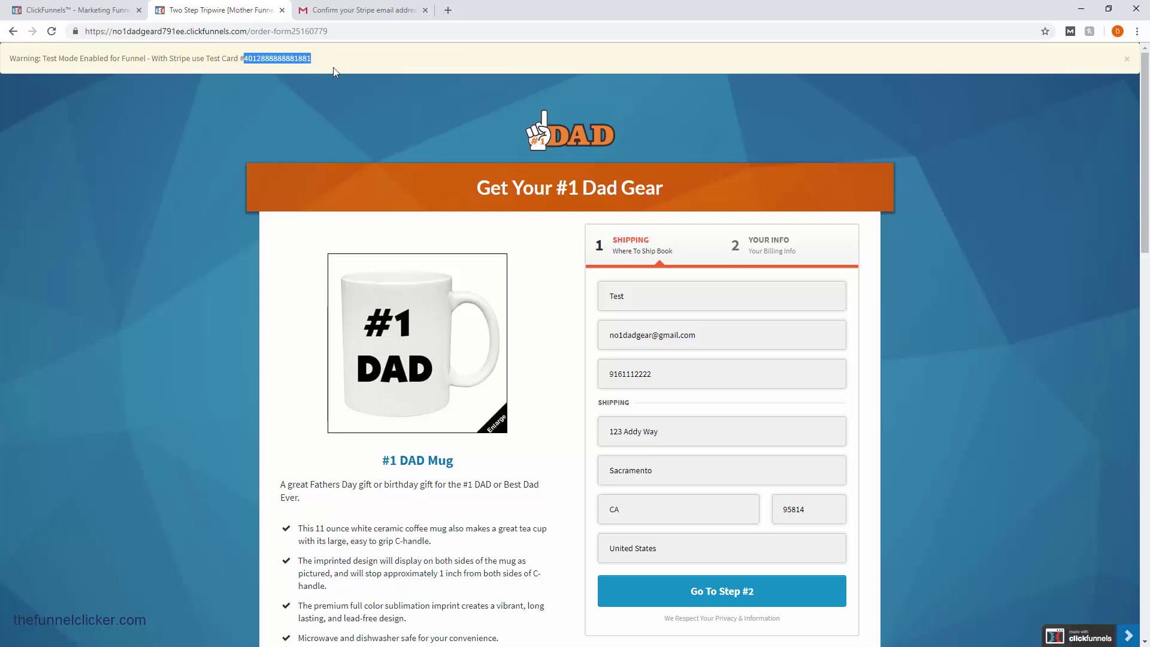
{"action": "left_click", "coordinate": [930, 195]}
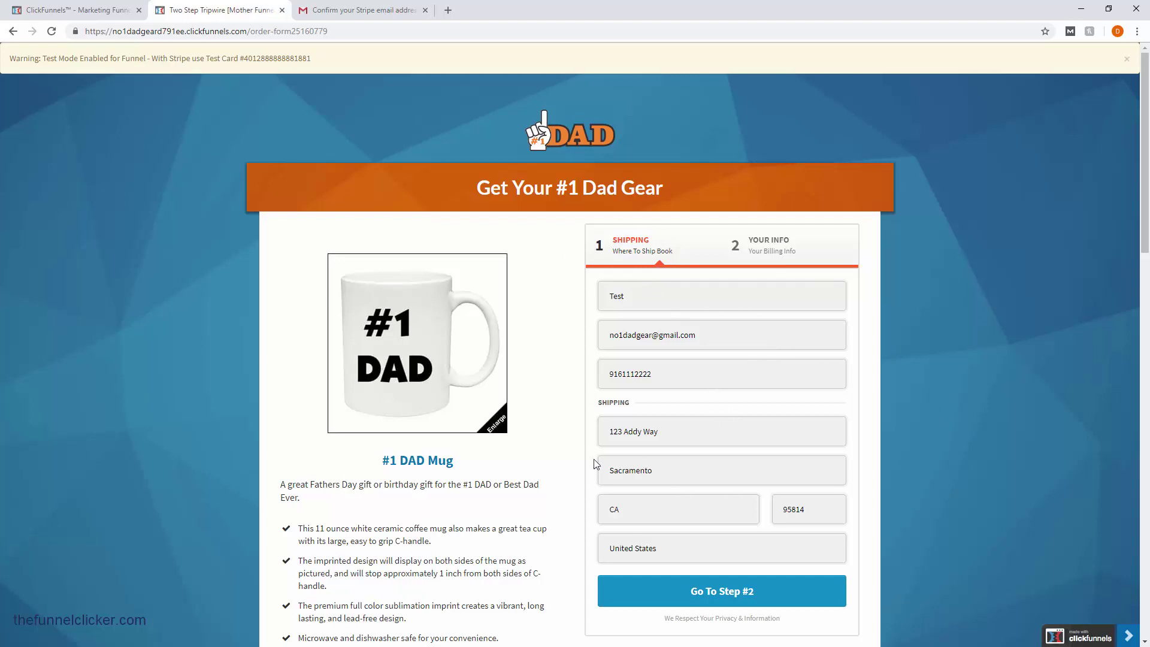
- Submit the prefilled shipping details to reach the billing step of the order form
{"action": "scroll", "coordinate": [993, 452], "scroll_direction": "down", "scroll_amount": 3}
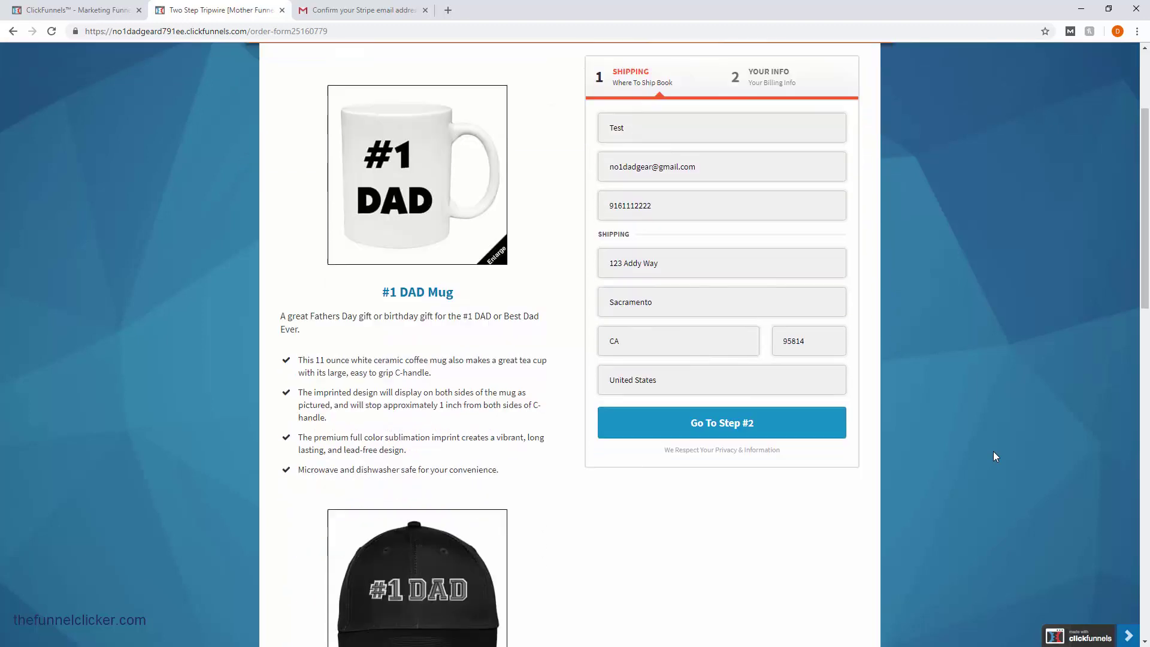
{"action": "scroll", "coordinate": [990, 451], "scroll_direction": "up", "scroll_amount": 2}
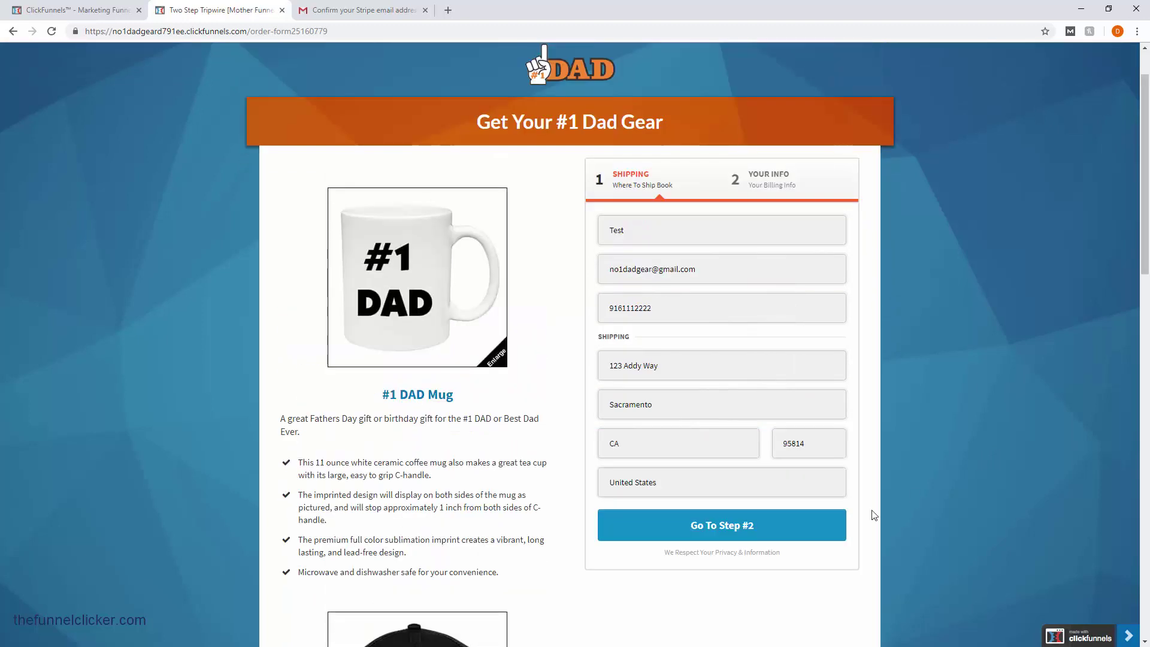
{"action": "left_click", "coordinate": [707, 527]}
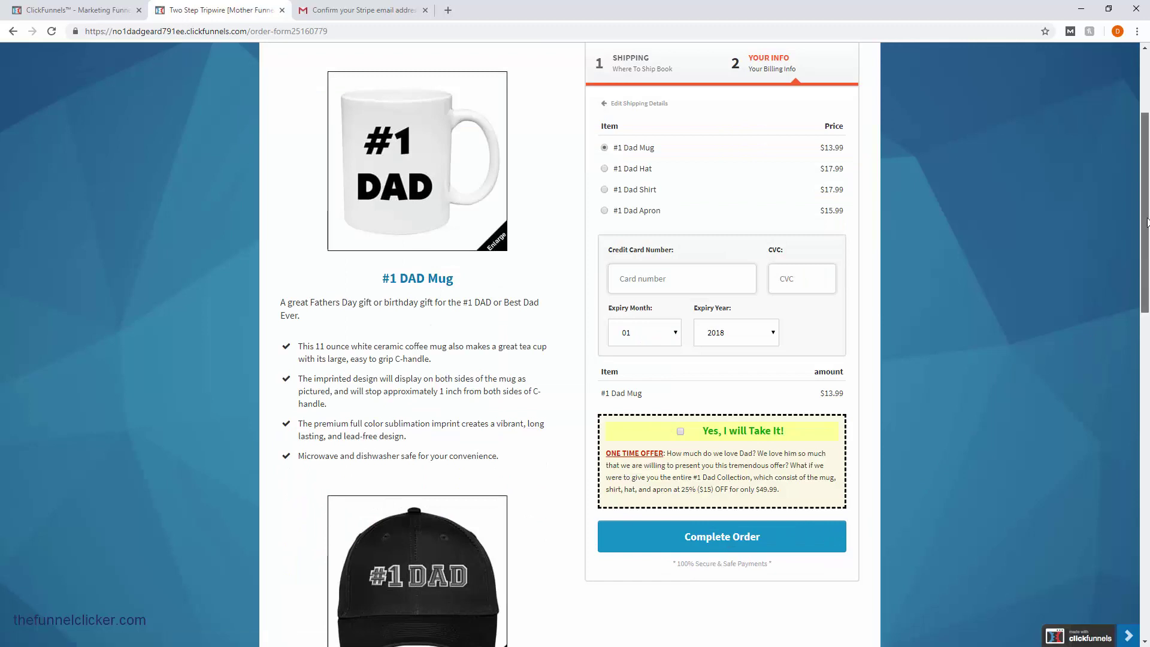
- Examine the order page's item list and product descriptions, including the enlarged front and back image of the #1 DAD Mug
{"action": "scroll", "coordinate": [1034, 318], "scroll_direction": "up", "scroll_amount": 3}
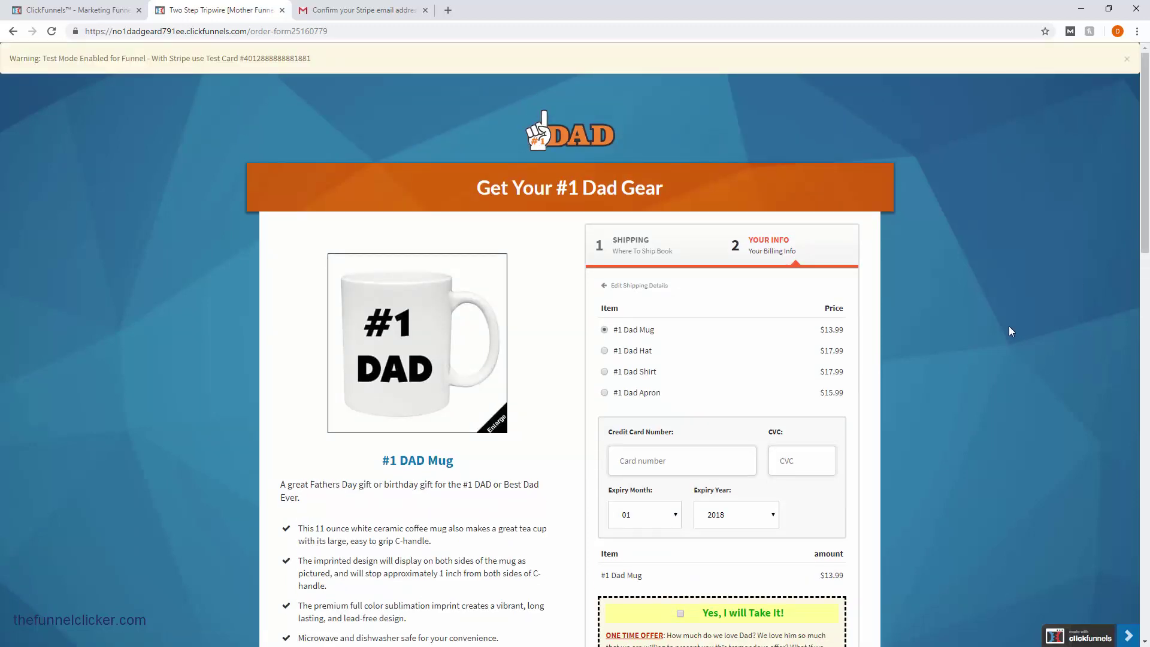
{"action": "scroll", "coordinate": [1011, 331], "scroll_direction": "down", "scroll_amount": 1}
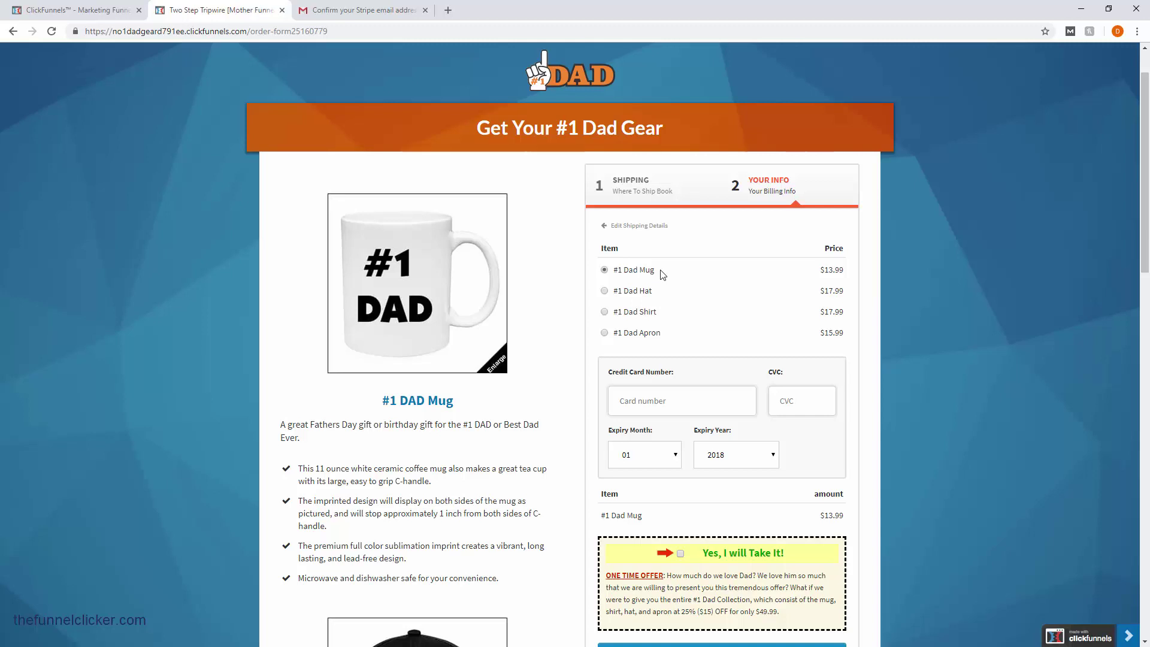
{"action": "left_click", "coordinate": [409, 291]}
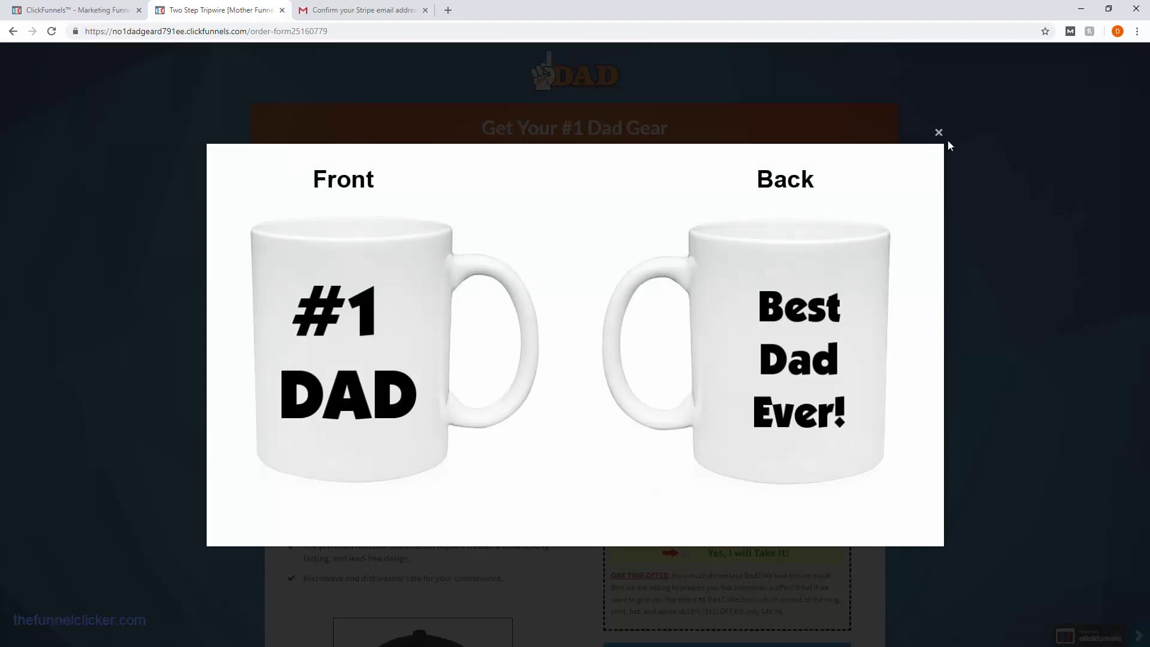
{"action": "left_click", "coordinate": [869, 182]}
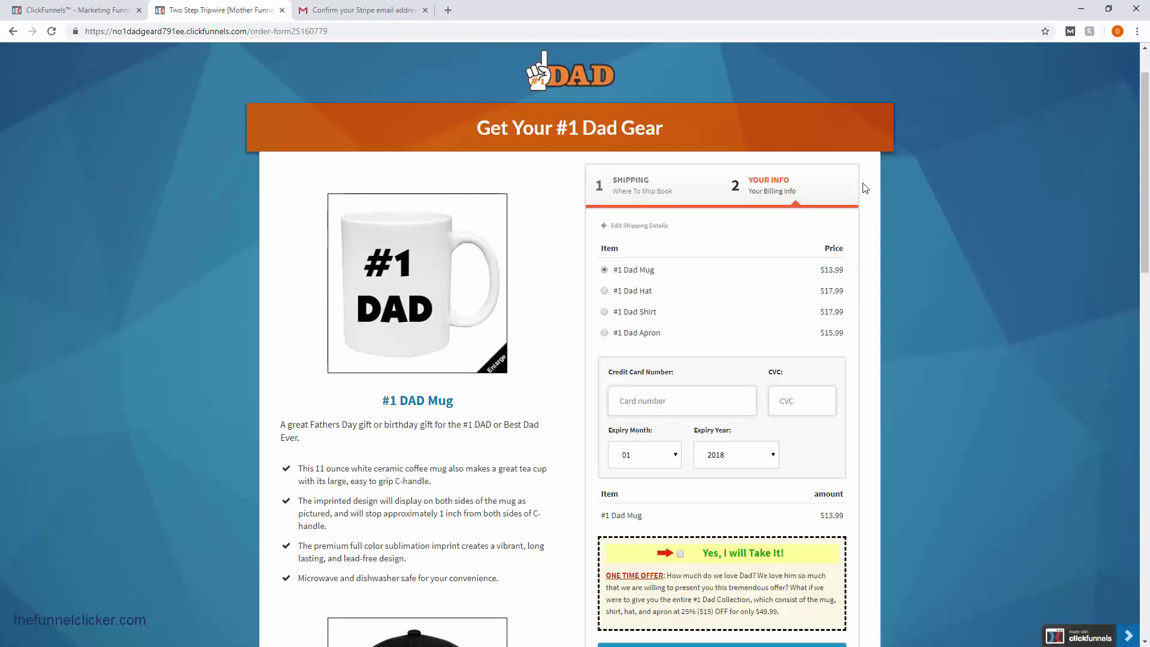
{"action": "scroll", "coordinate": [1143, 189], "scroll_direction": "down", "scroll_amount": 1}
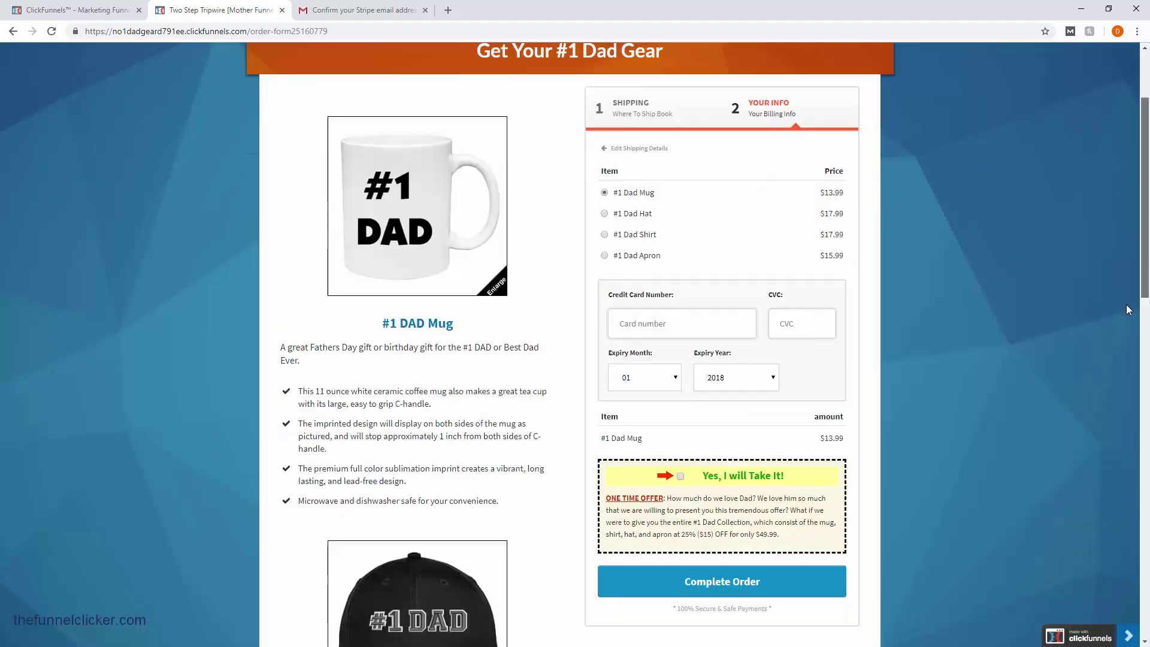
{"action": "scroll", "coordinate": [1129, 424], "scroll_direction": "down", "scroll_amount": 3}
{"action": "scroll", "coordinate": [1131, 433], "scroll_direction": "down", "scroll_amount": 6}
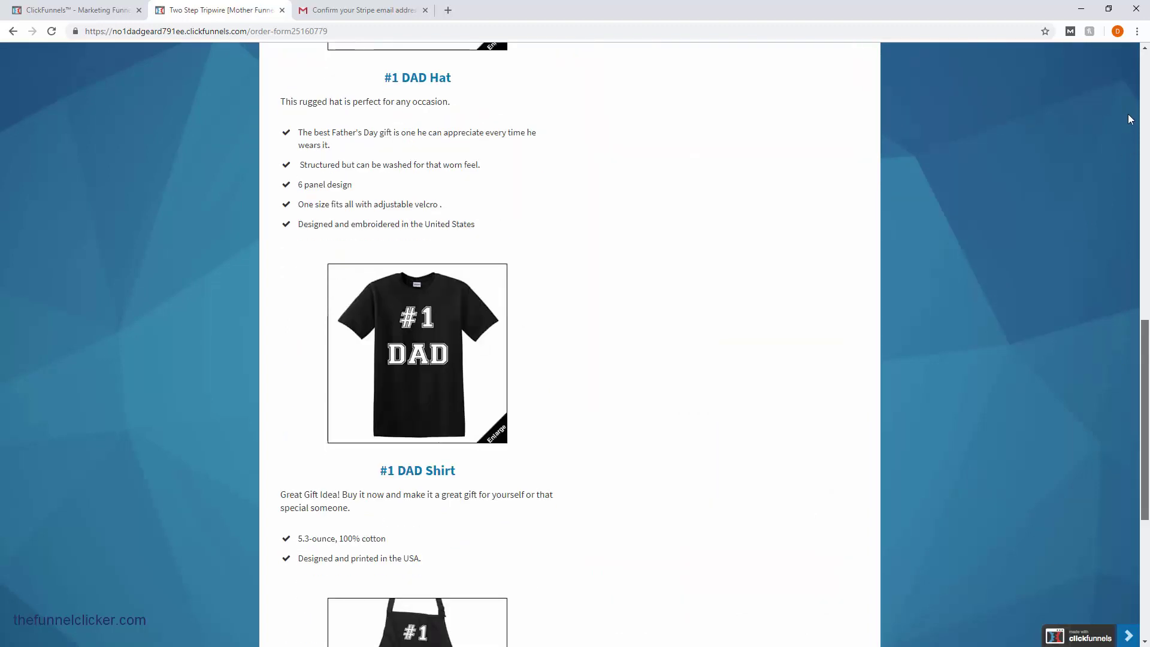
{"action": "scroll", "coordinate": [1134, 129], "scroll_direction": "up", "scroll_amount": 1}
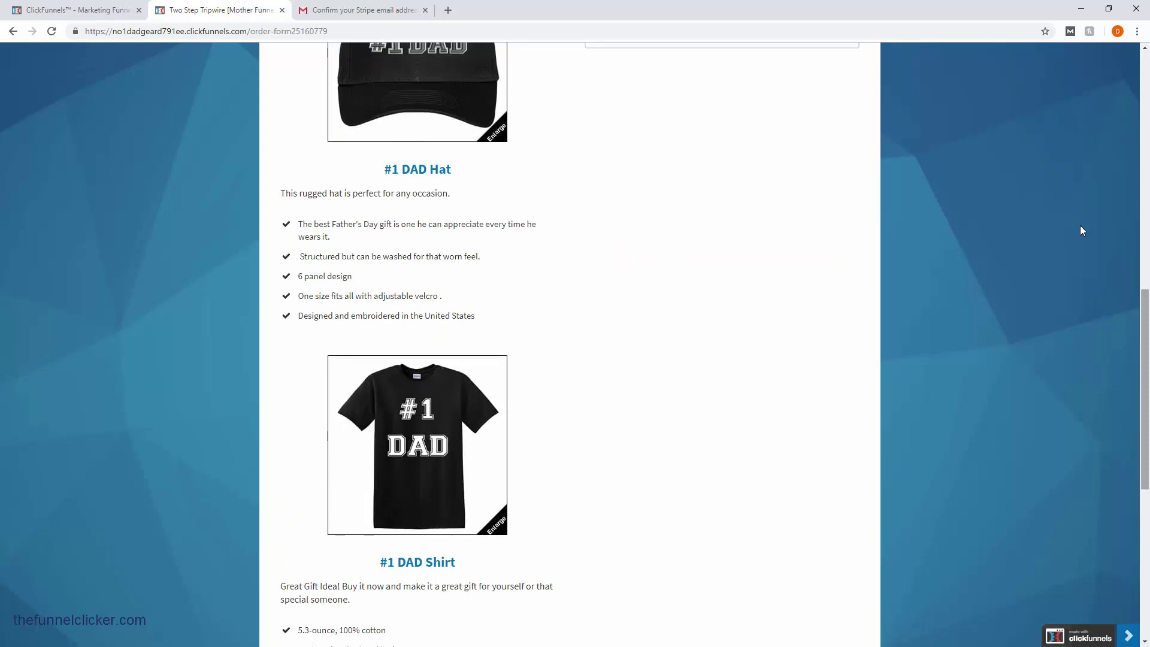
{"action": "scroll", "coordinate": [1125, 200], "scroll_direction": "up", "scroll_amount": 8}
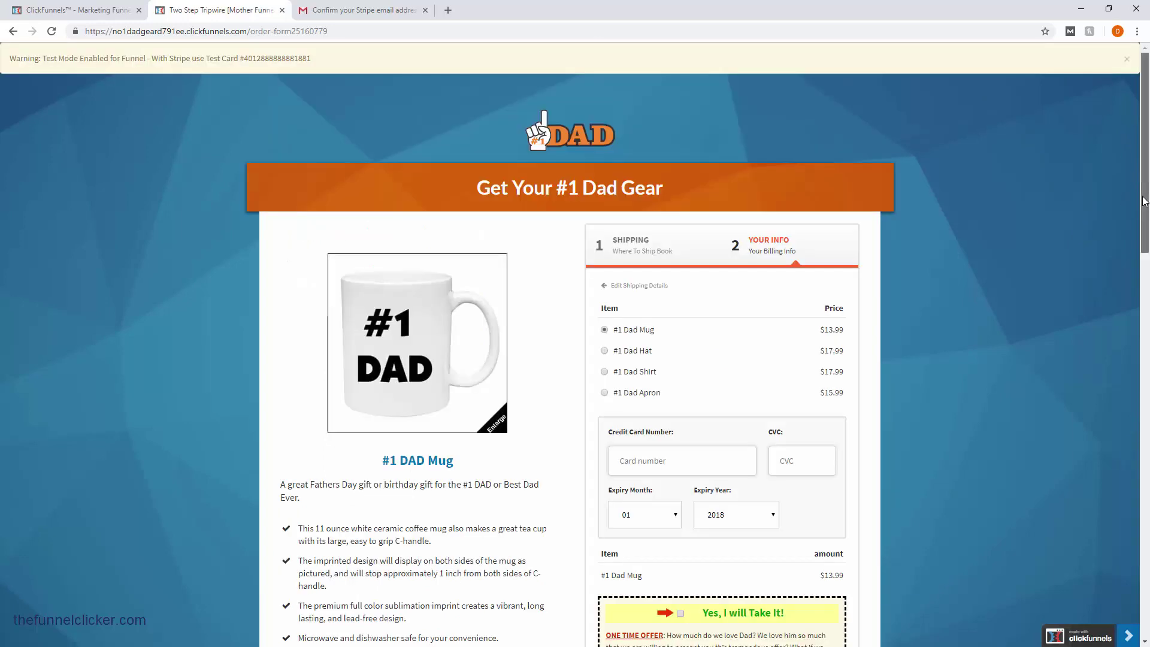
- Choose the #1 Dad Shirt as the order item and fill in the copied test card number and the CVC
{"action": "scroll", "coordinate": [1144, 180], "scroll_direction": "down", "scroll_amount": 2}
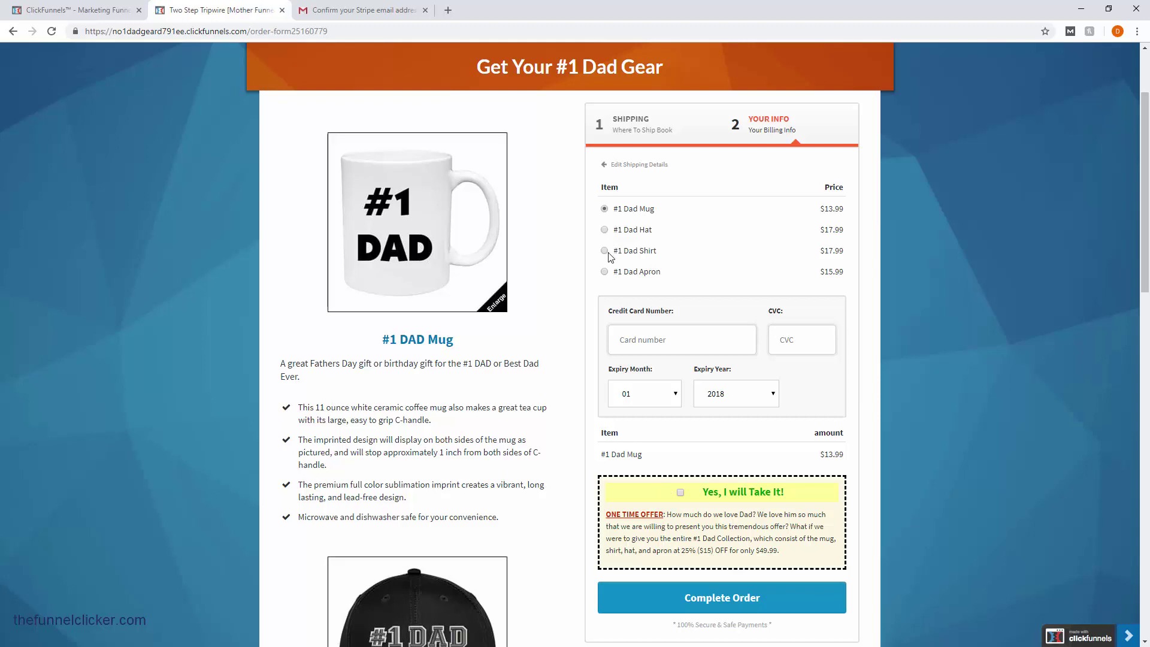
{"action": "left_click", "coordinate": [605, 252]}
{"action": "left_click", "coordinate": [670, 340]}
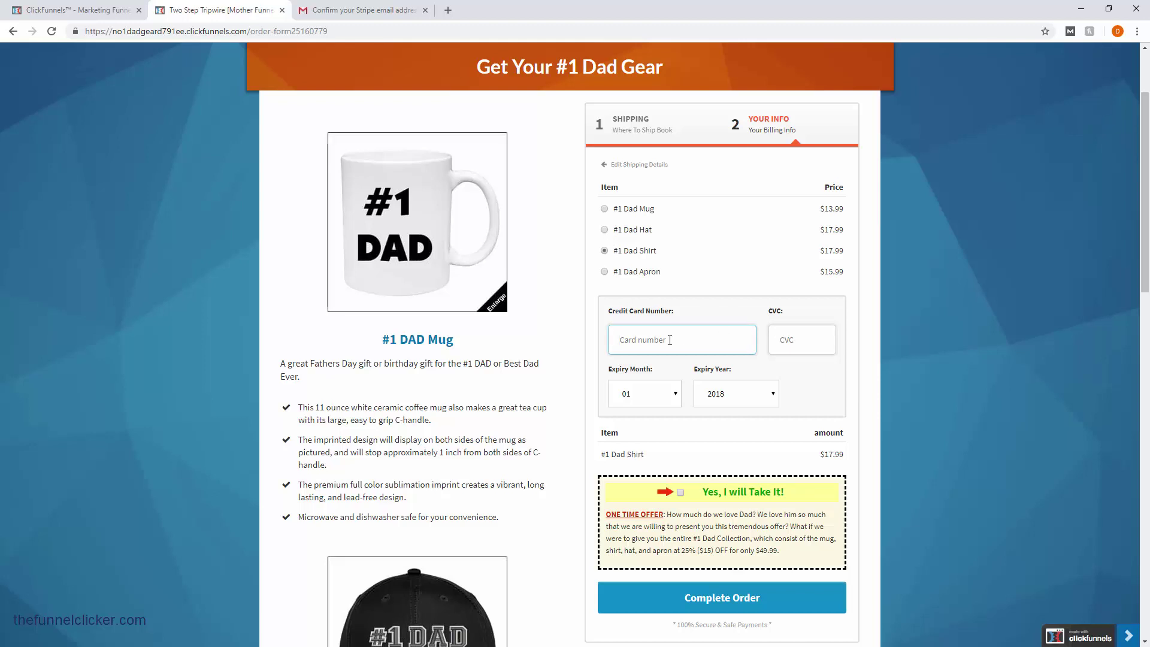
{"action": "right_click", "coordinate": [669, 340]}
{"action": "left_click", "coordinate": [716, 435]}
{"action": "left_click", "coordinate": [794, 339]}
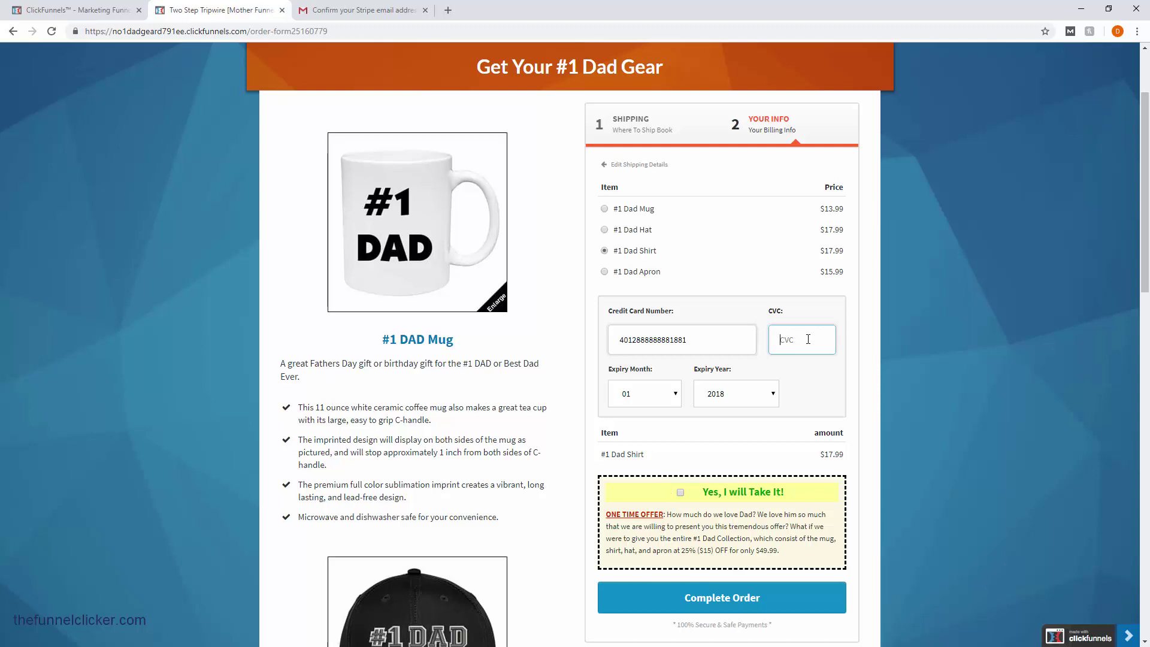
{"action": "type", "text": "777"}
- Set the card's expiry year to 2019 and complete the order
{"action": "left_click", "coordinate": [774, 398]}
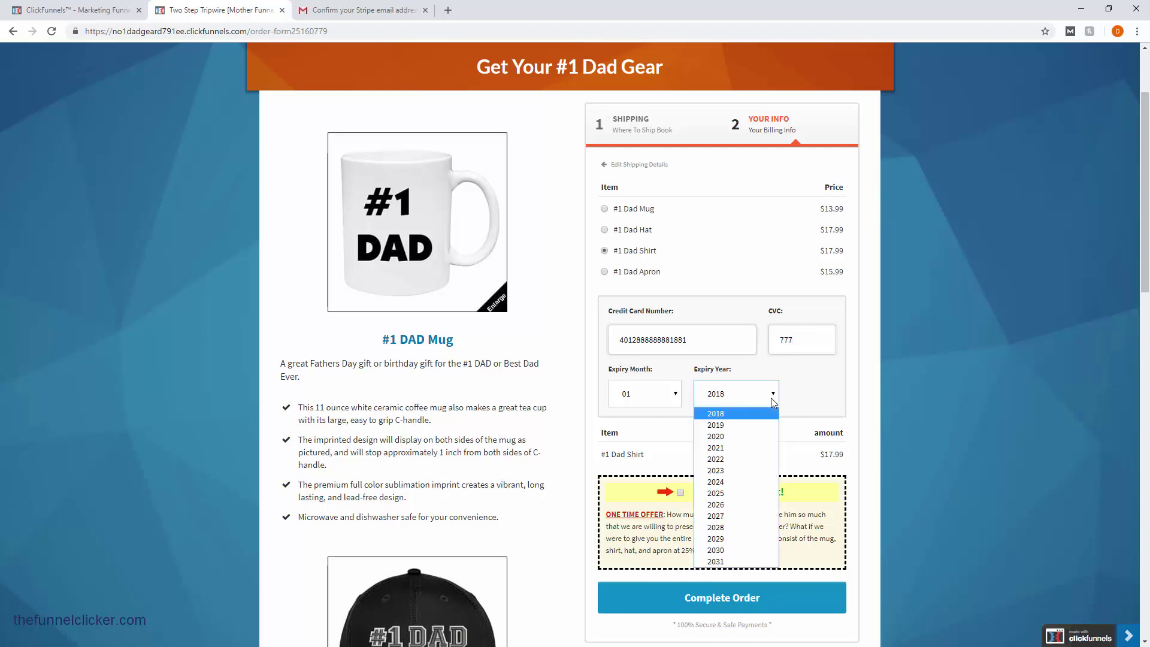
{"action": "left_click", "coordinate": [731, 426]}
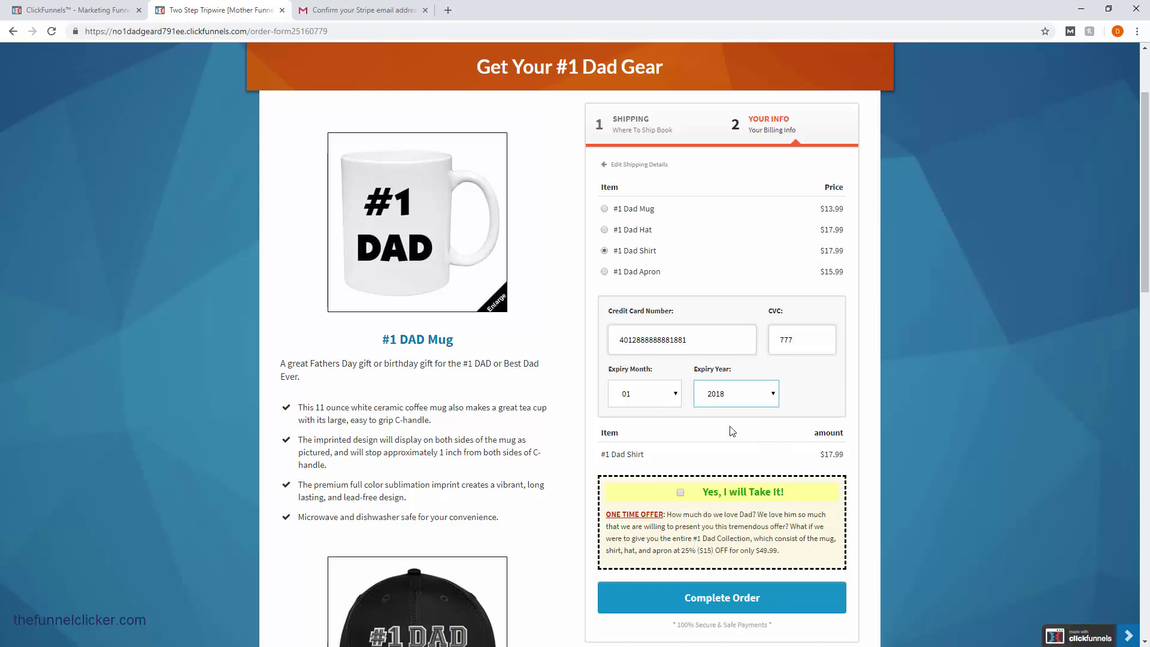
{"action": "left_click", "coordinate": [879, 403]}
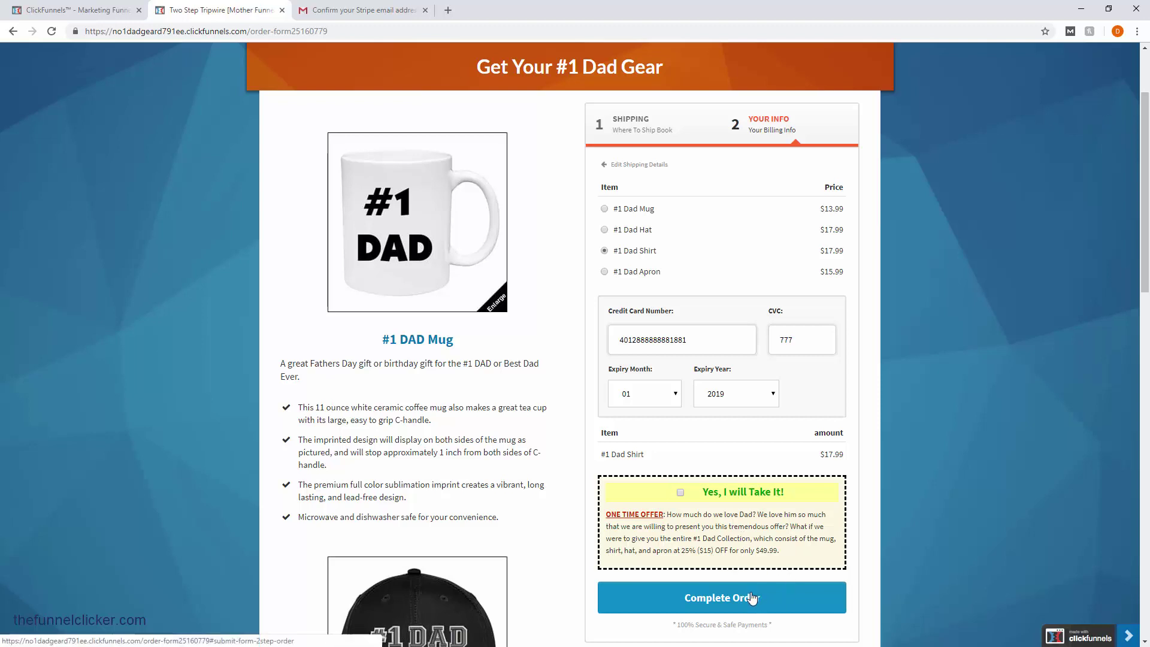
{"action": "left_click", "coordinate": [717, 609]}
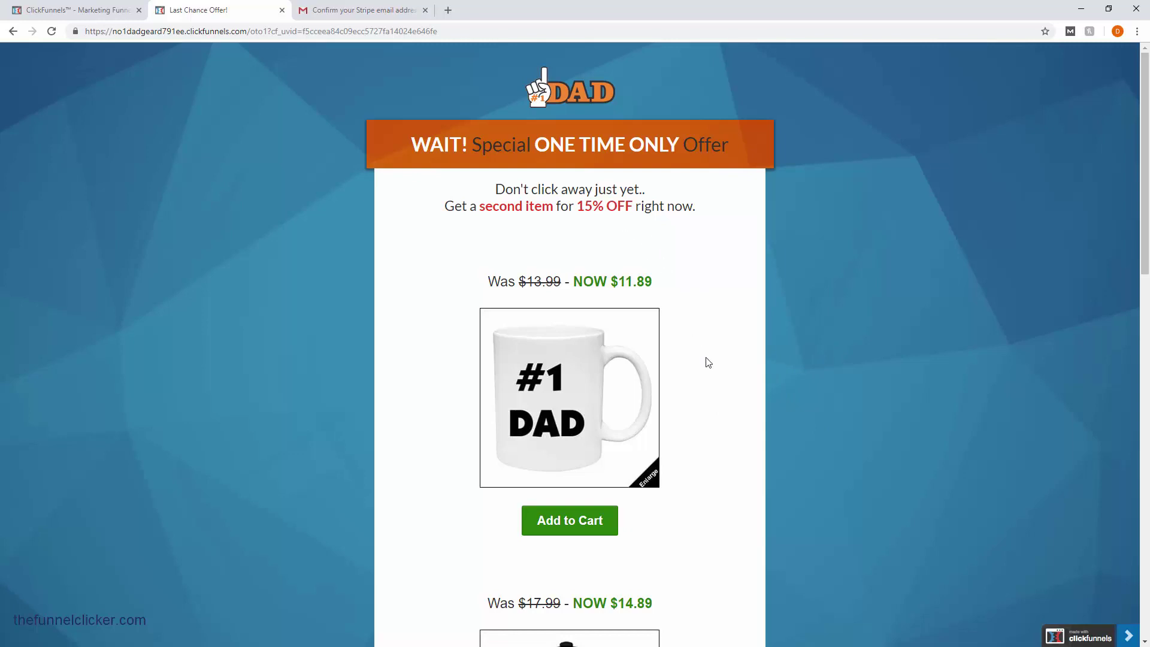
- Add the discounted #1 DAD hat from the one-time offer and accept the last offer for the $1.99 Best Dad Ever Shirt
{"action": "scroll", "coordinate": [710, 363], "scroll_direction": "down", "scroll_amount": 3}
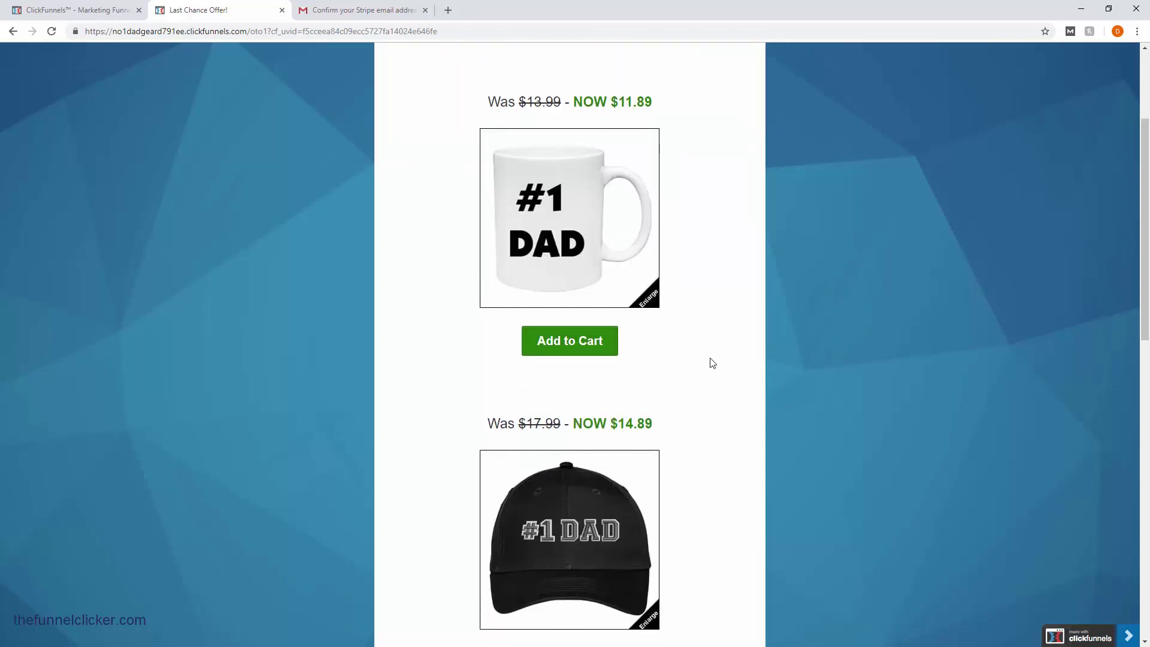
{"action": "scroll", "coordinate": [712, 363], "scroll_direction": "down", "scroll_amount": 3}
{"action": "scroll", "coordinate": [713, 363], "scroll_direction": "down", "scroll_amount": 2}
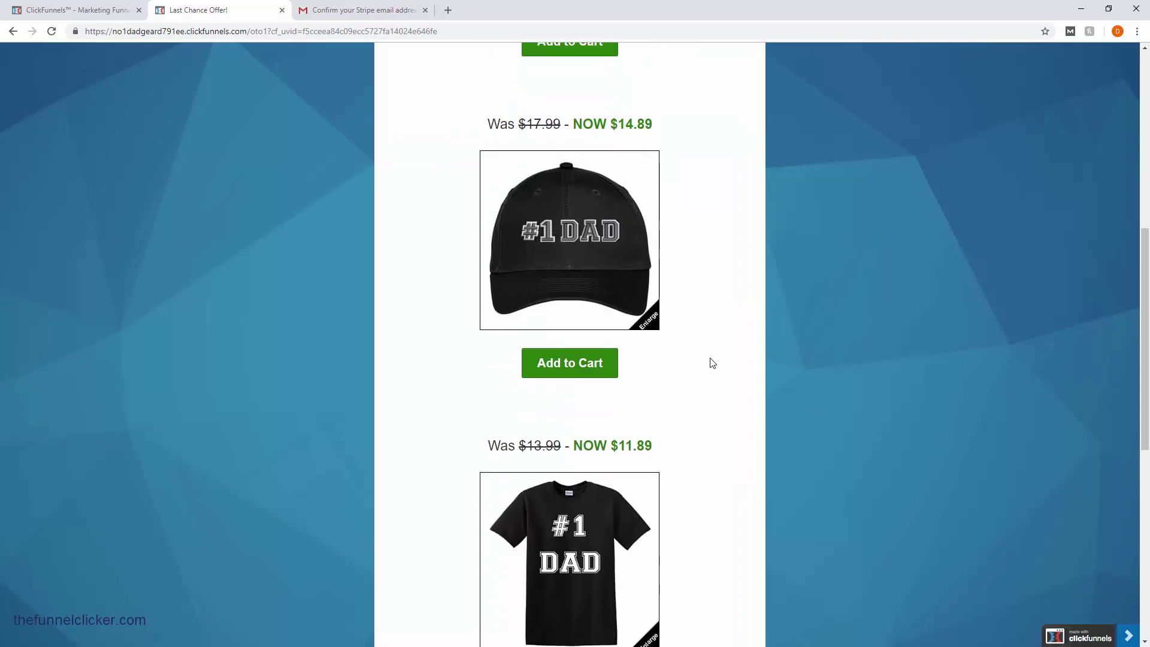
{"action": "left_click", "coordinate": [576, 367]}
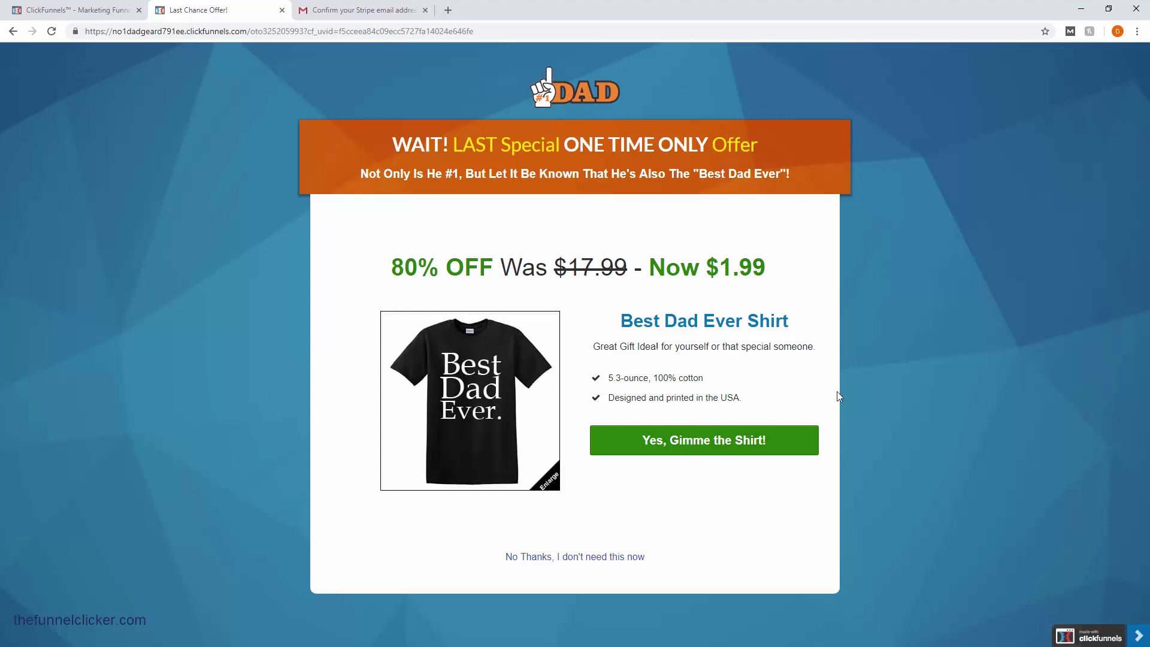
{"action": "left_click", "coordinate": [711, 446]}
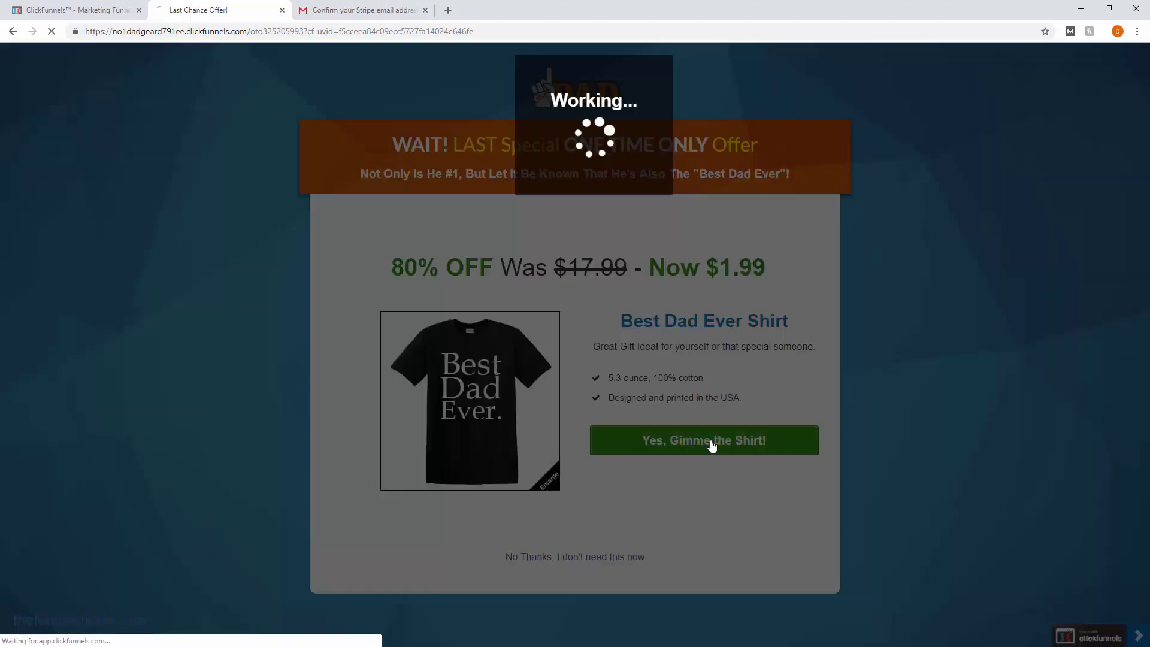